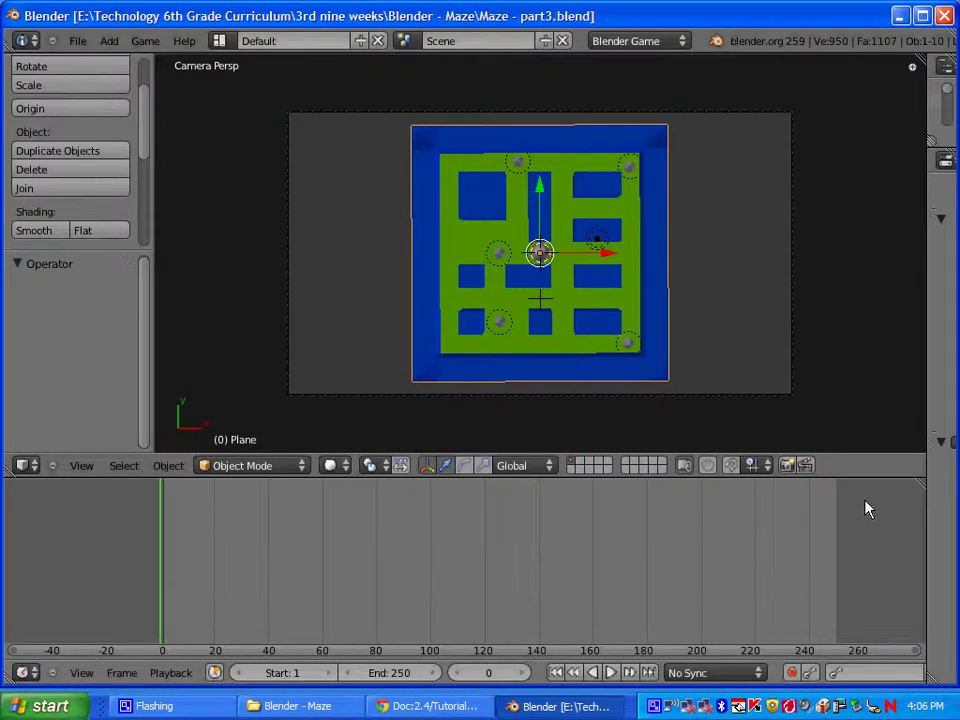
- Play-test the maze game, rolling the ball around to collect five items
scroll(593, 358, "up", 4)
scroll(593, 358, "down", 1)
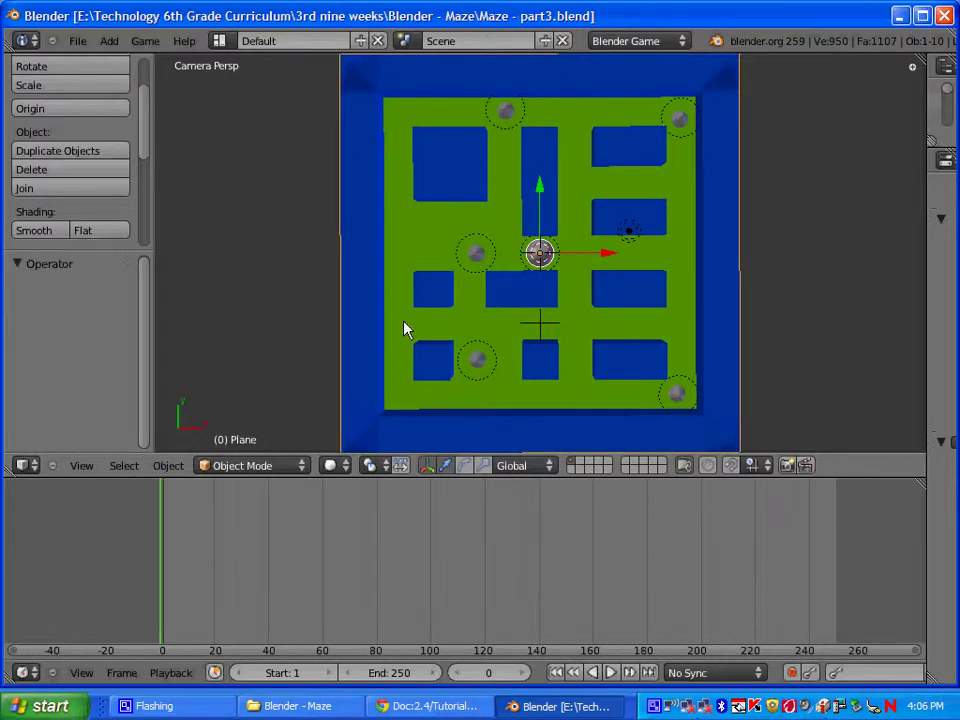
key("p")
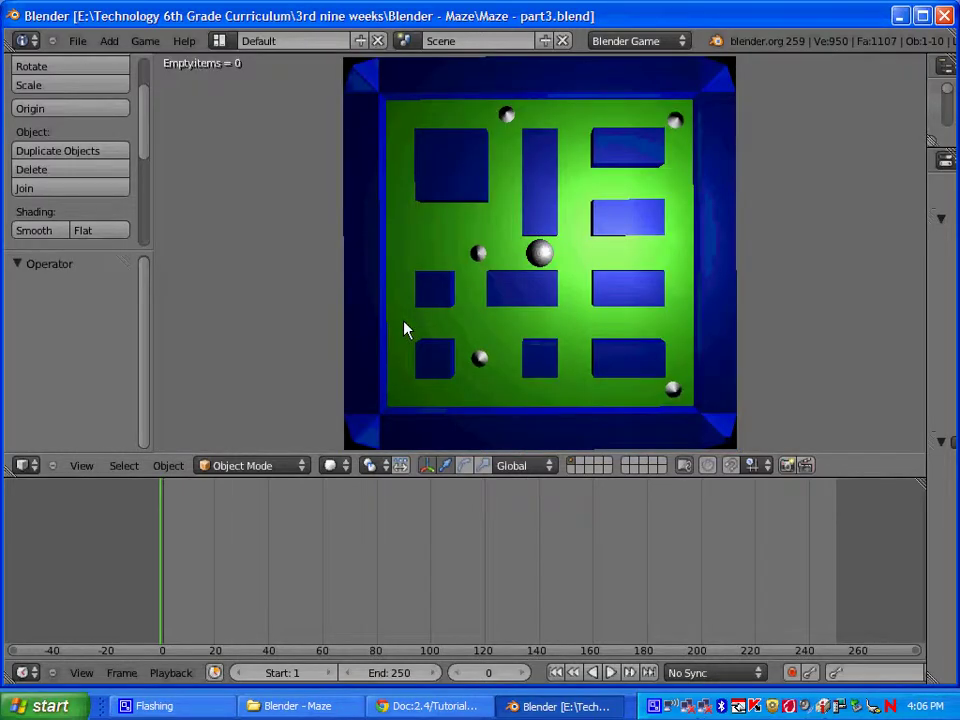
key("Left")
key("Right")
key("Left")
key("Right")
key("Down")
key("Right")
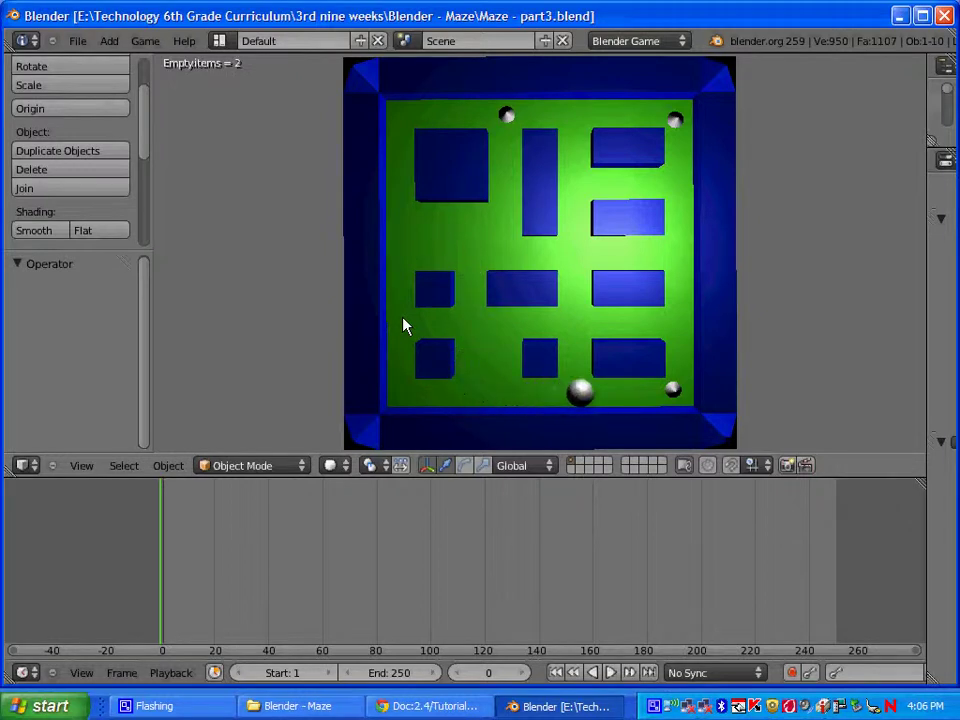
key("Up")
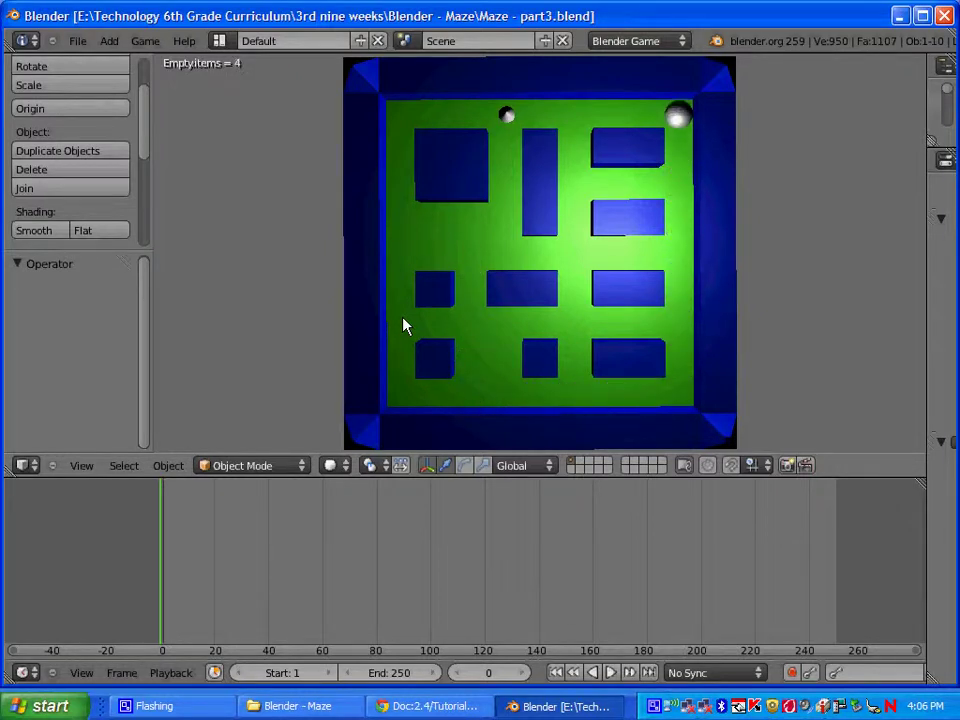
key("Left")
key("Right")
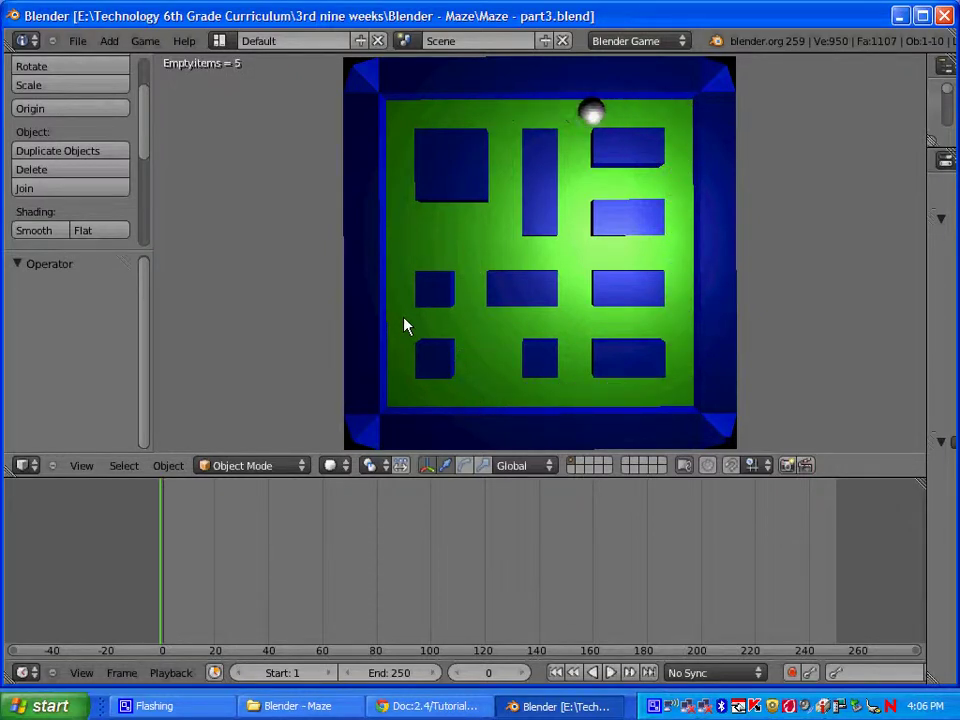
key("Left")
key("Right")
key("Left")
key("Down")
key("Left")
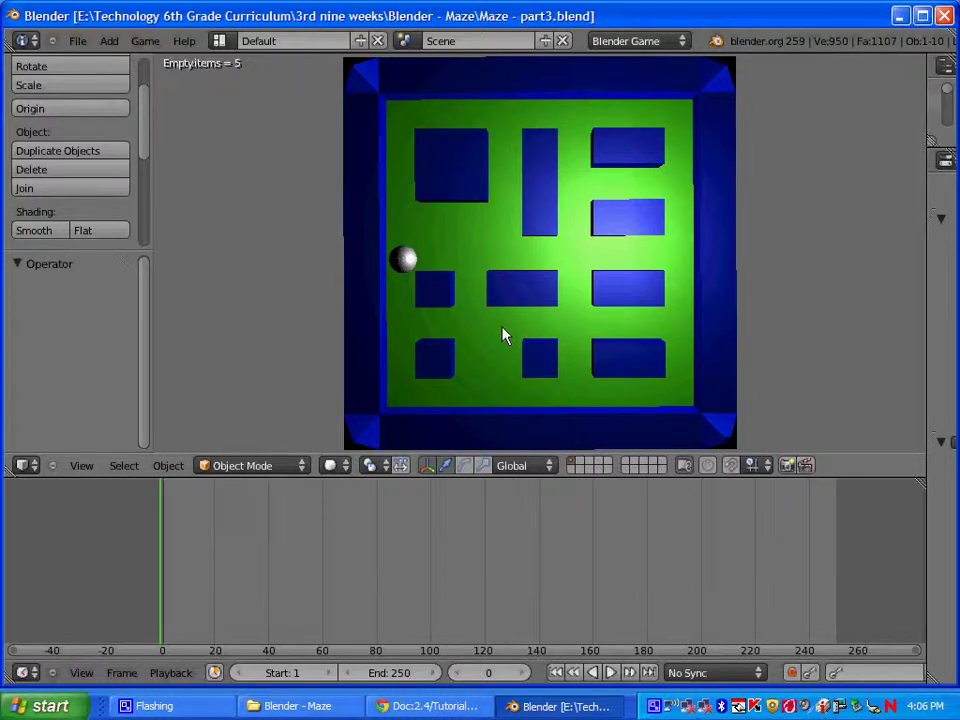
- Stop the game and enlarge the 3D view, shrinking the timeline to a thin strip
key("Escape")
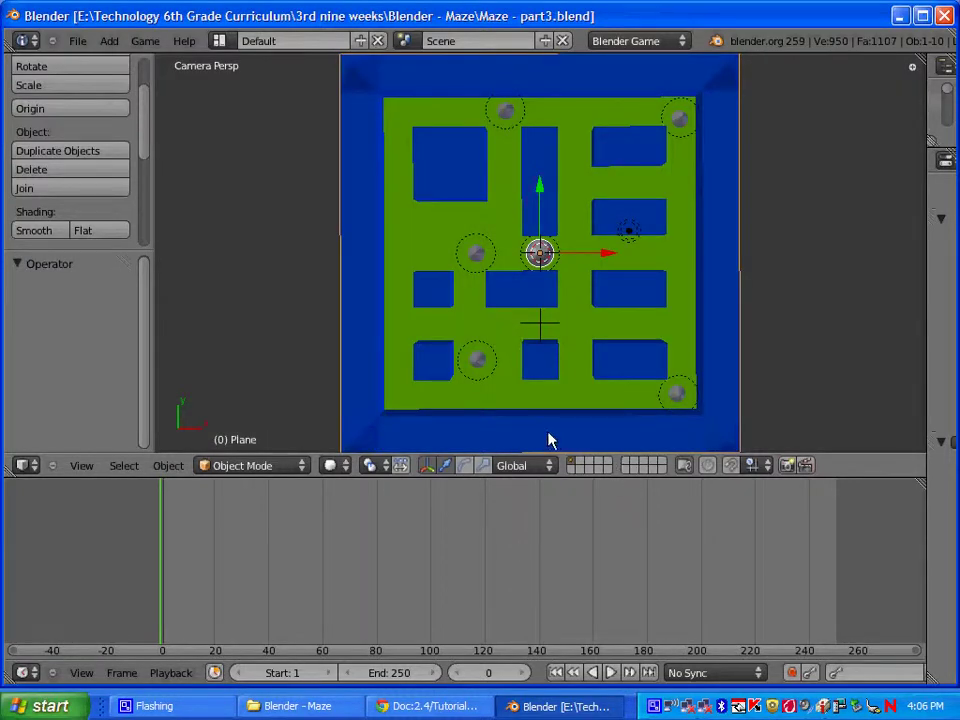
scroll(546, 439, "down", 2)
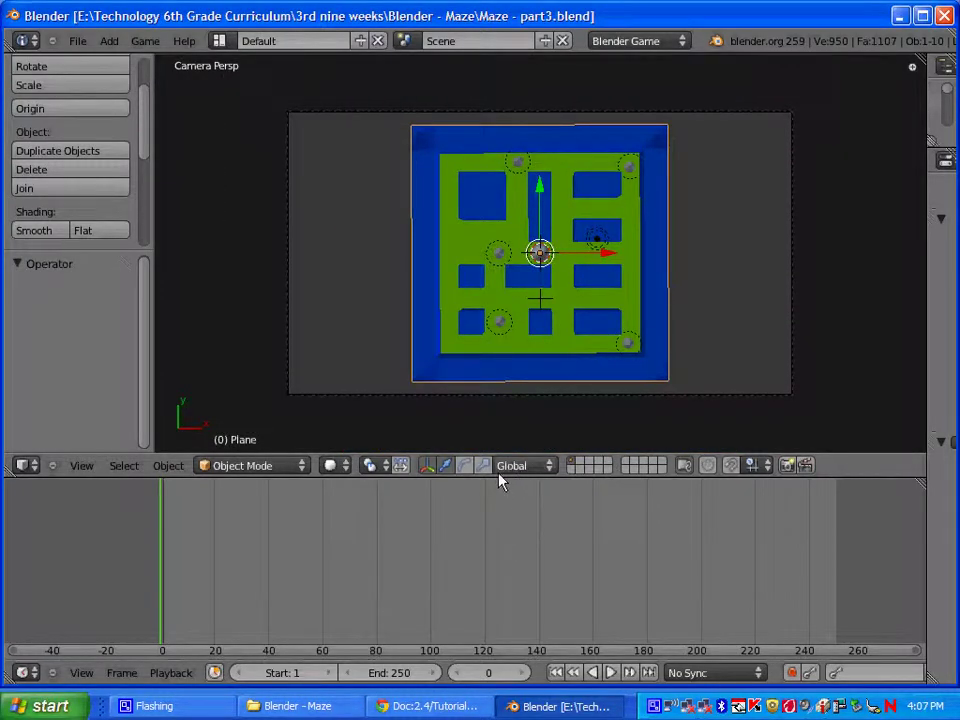
left_click_drag(490, 478, 491, 620)
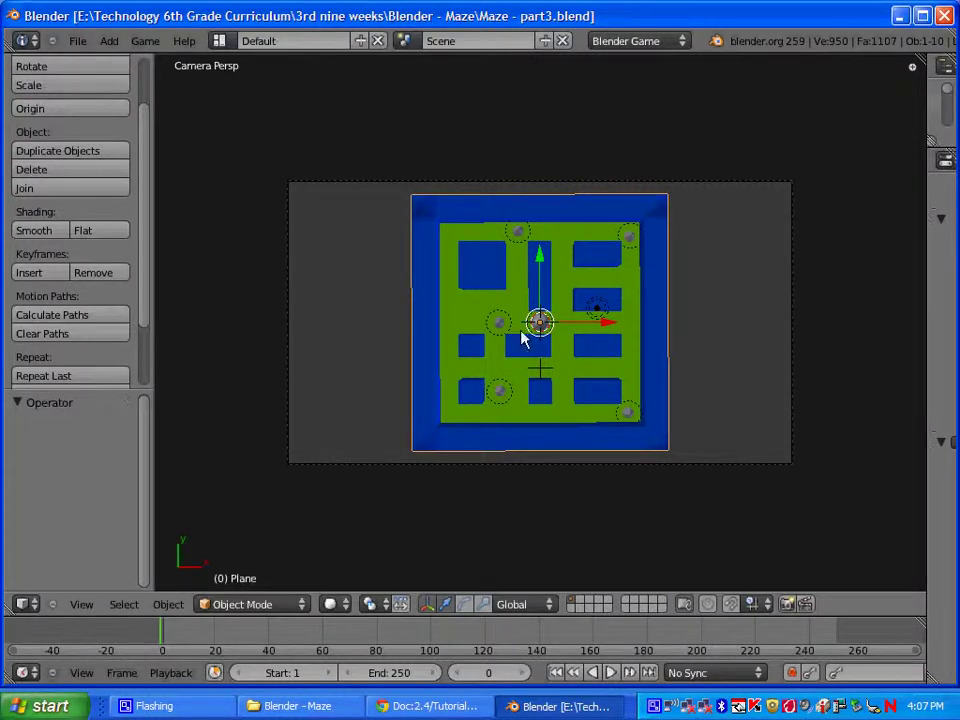
- Rename the current maze scene to level1
left_click(455, 45)
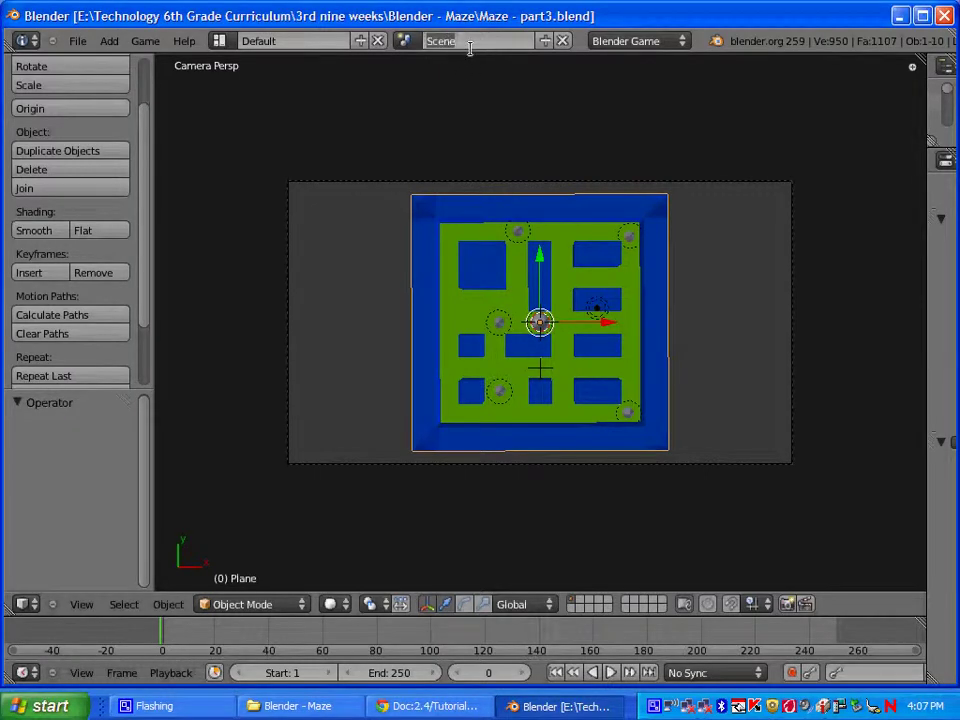
type("level1")
key("Return")
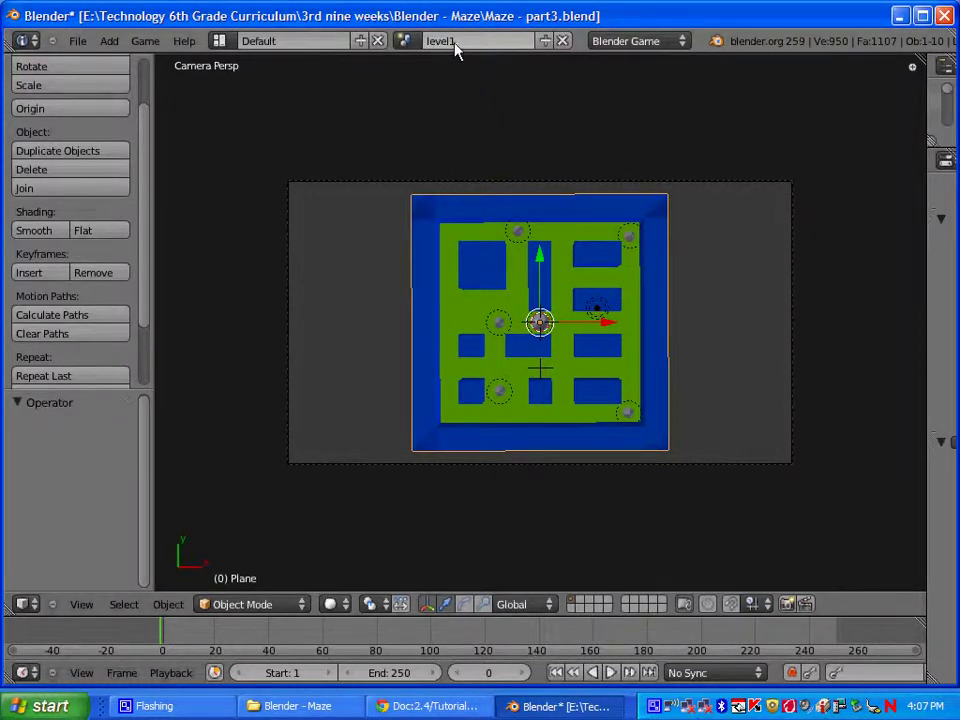
- Create a new empty scene and name it level2
left_click(545, 43)
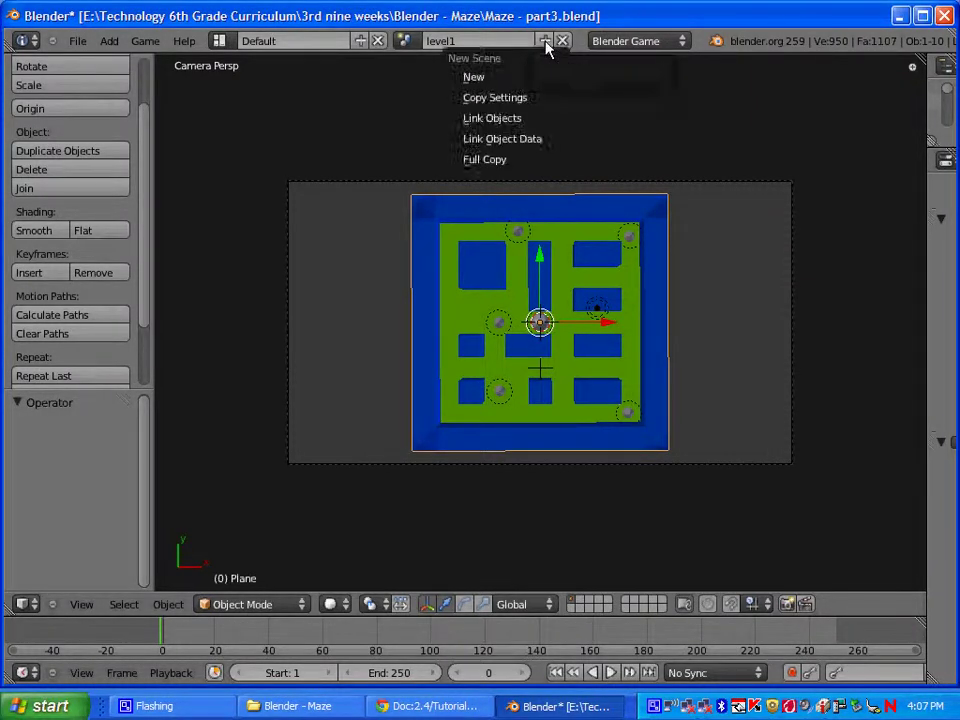
left_click(487, 77)
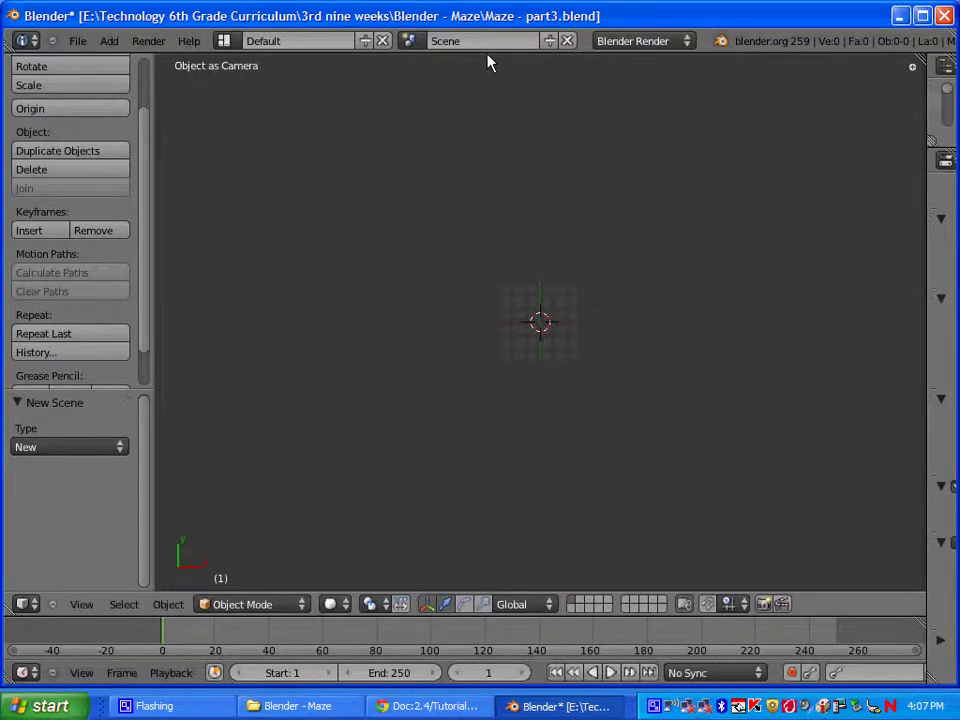
left_click(473, 42)
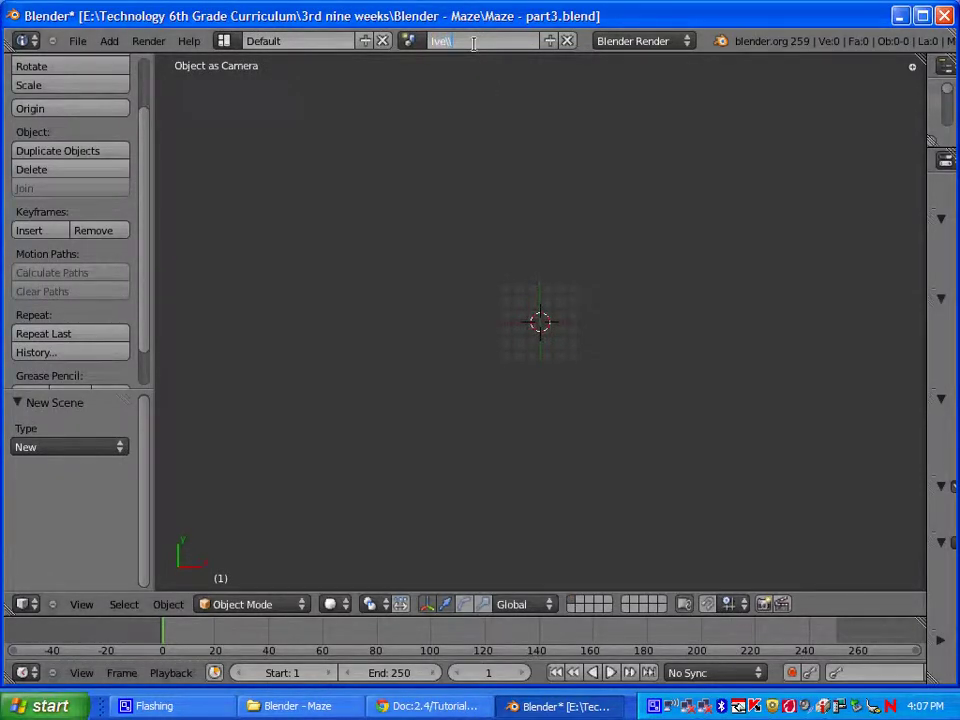
type("level")
key("ctrl+a")
type("el2")
key("Return")
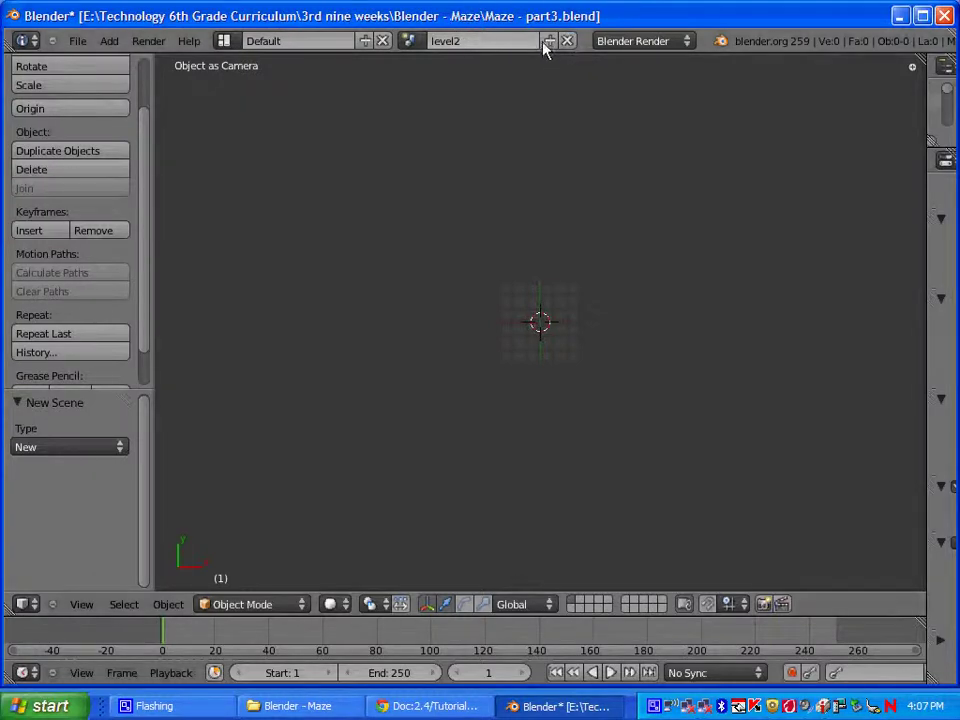
left_click(412, 41)
- Switch back to the level1 scene and zoom in on the maze
left_click(420, 68)
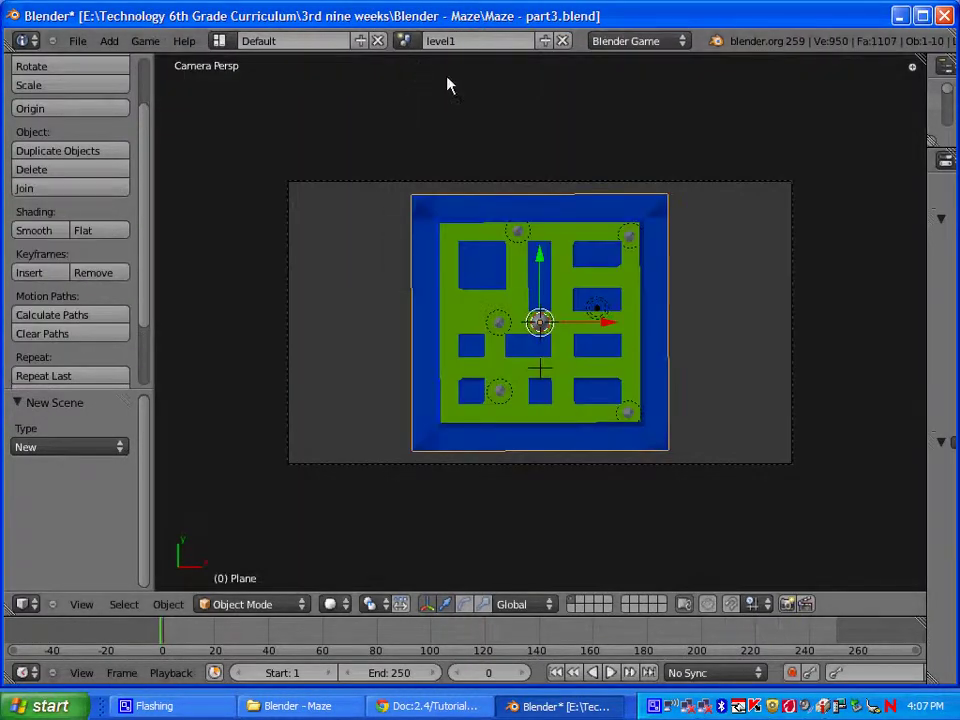
scroll(603, 367, "up", 2)
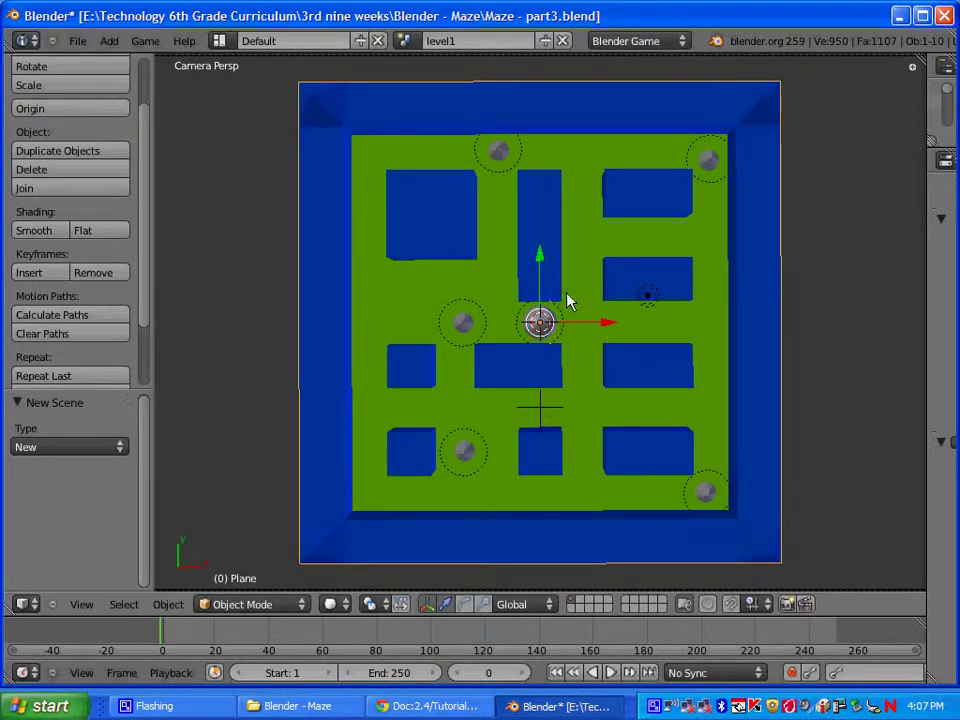
scroll(555, 382, "up", 1)
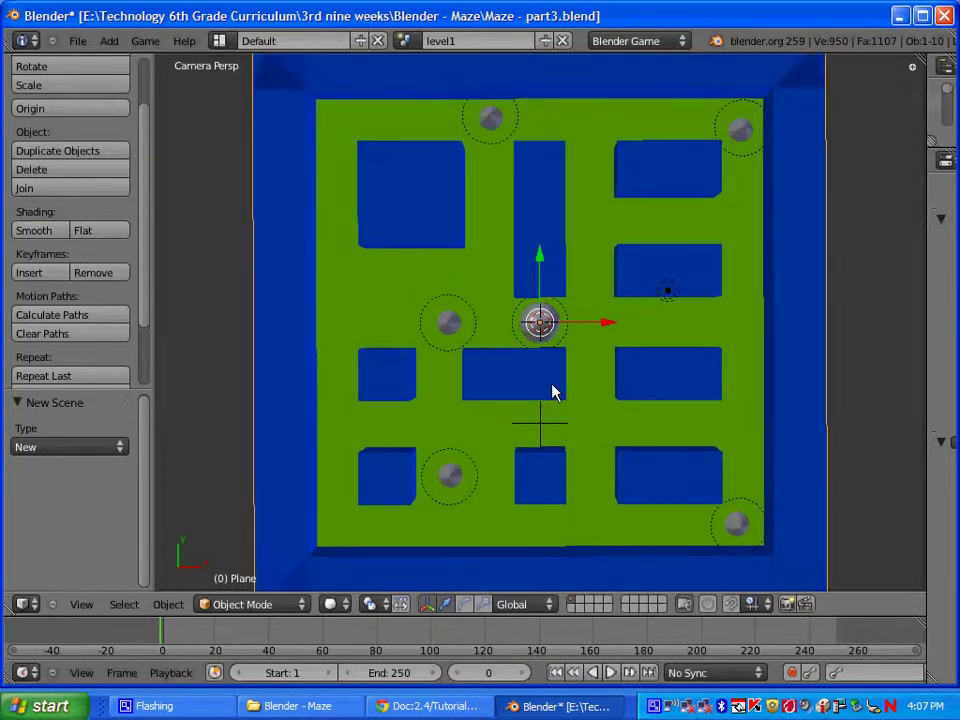
- Select the centre and left balls, maze plane, empty and camera together
right_click(540, 326)
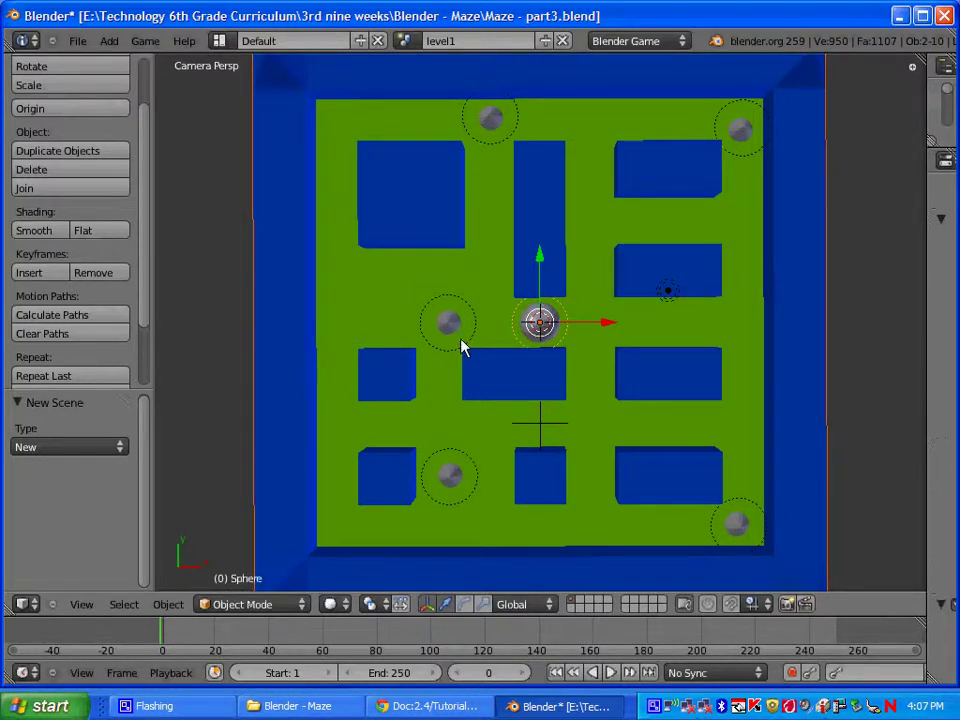
right_click(452, 333)
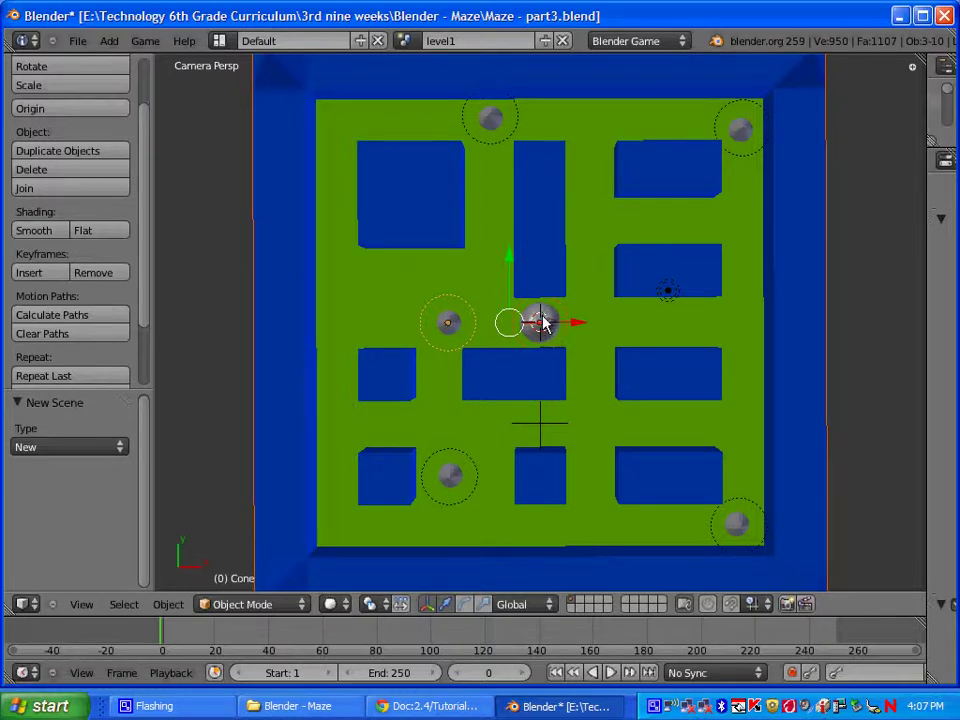
right_click(324, 307, "shift")
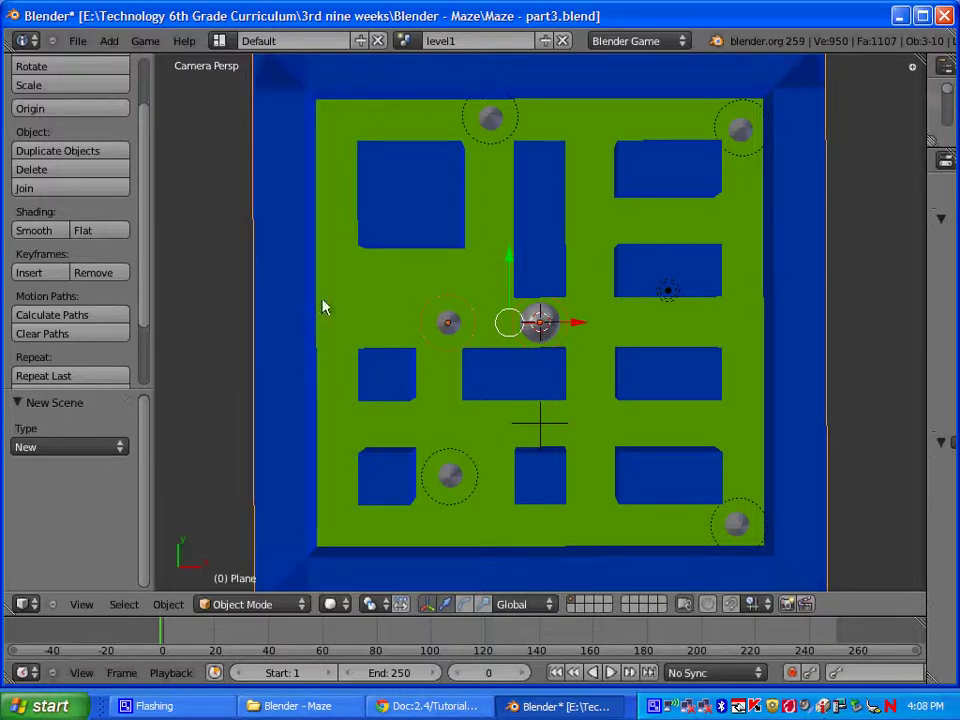
right_click(540, 430, "shift")
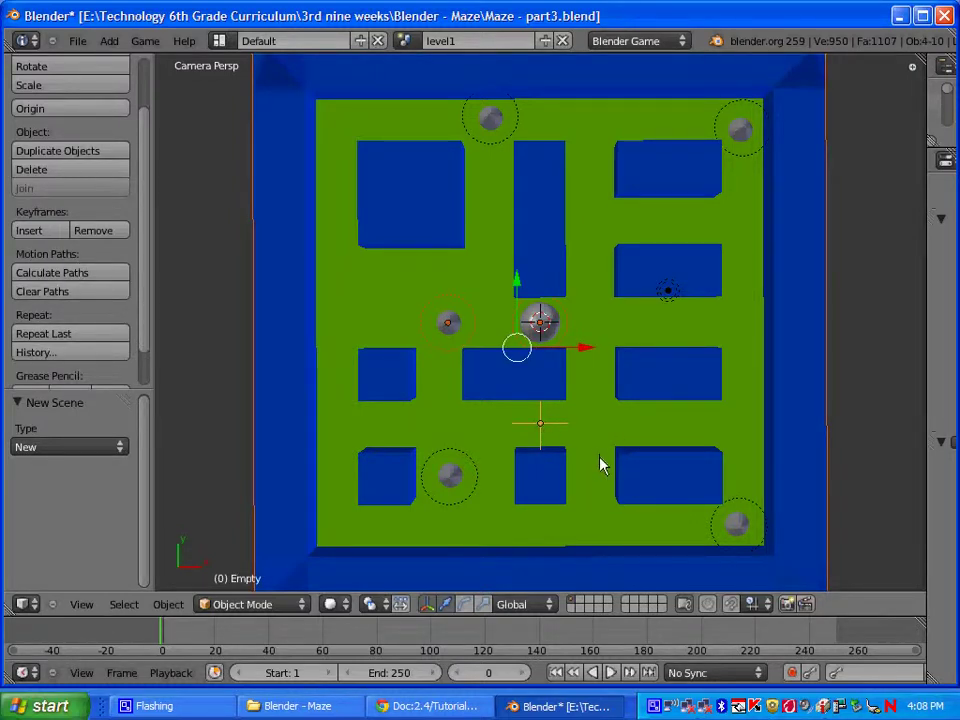
middle_click_drag(600, 465, 562, 183)
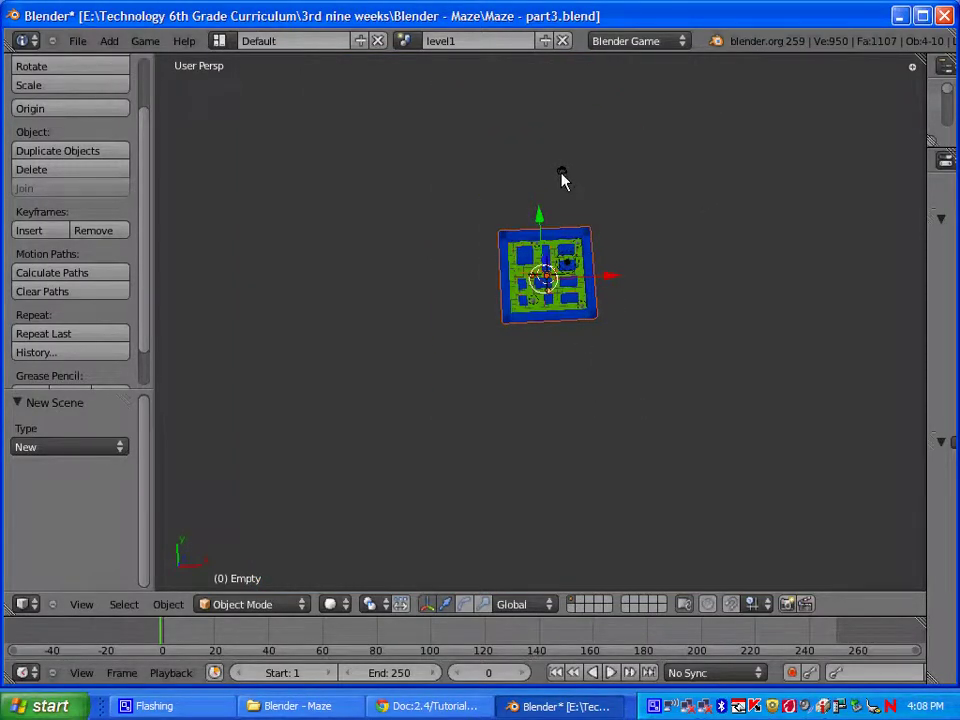
right_click(561, 174, "shift")
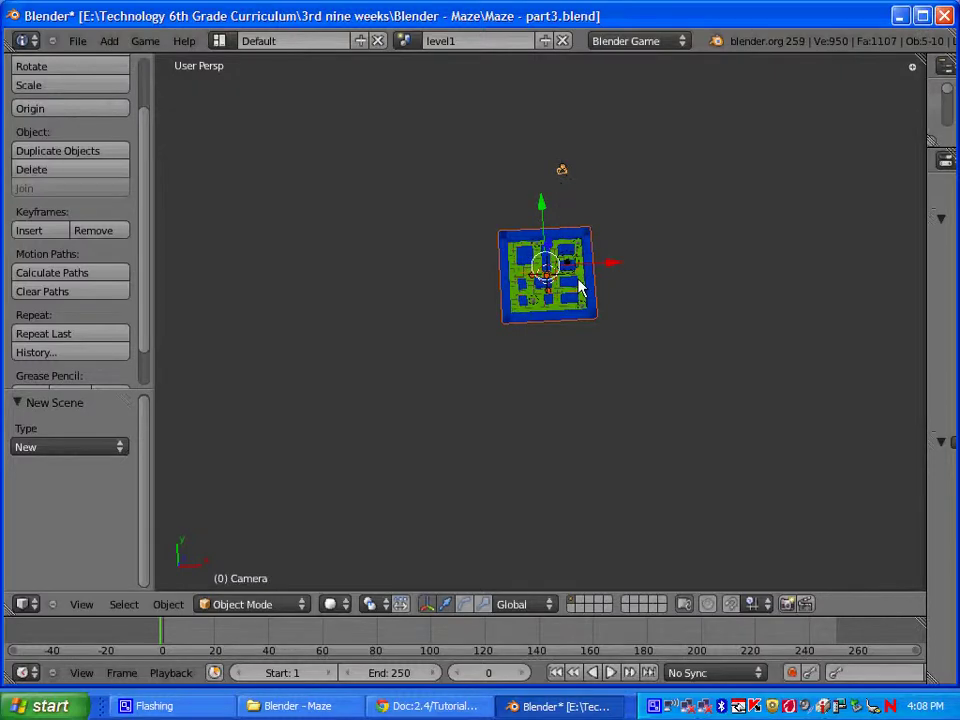
middle_click_drag(579, 285, 574, 313, "shift")
scroll(574, 313, "up", 6)
scroll(604, 302, "up", 4)
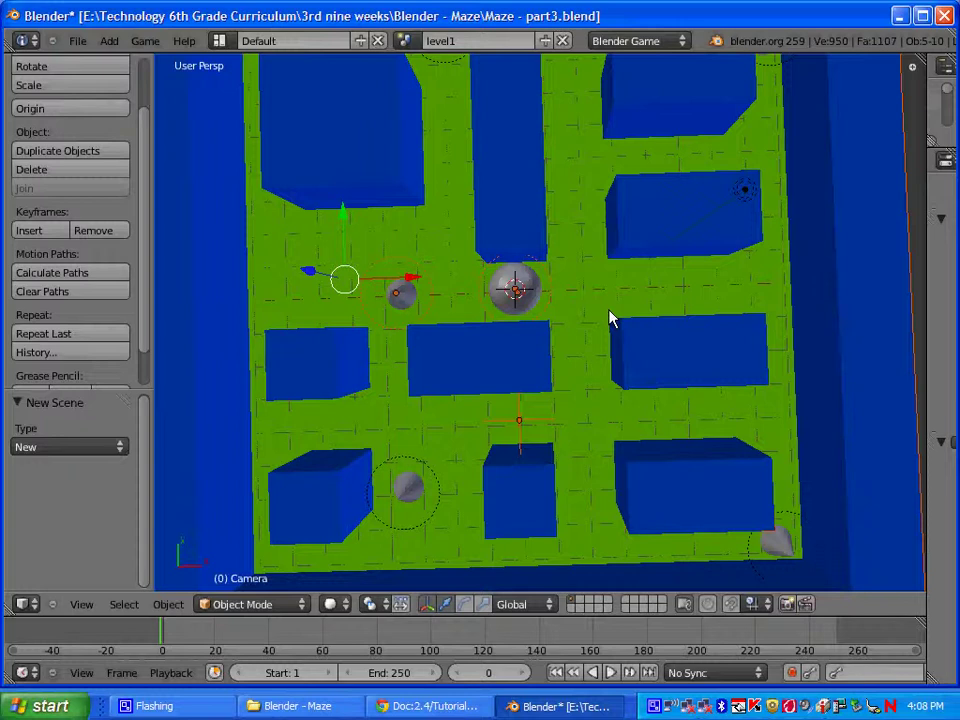
- Link the selected objects into scene level2 with Ctrl+L, Objects to Scene
key("ctrl+l")
mouse_move(612, 318)
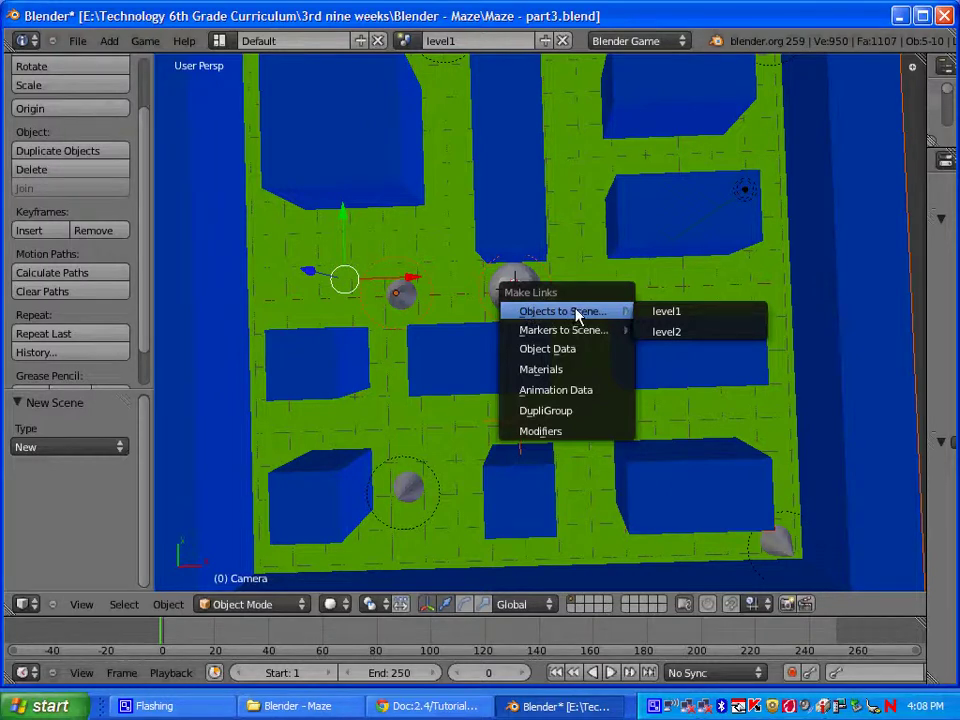
left_click(670, 340)
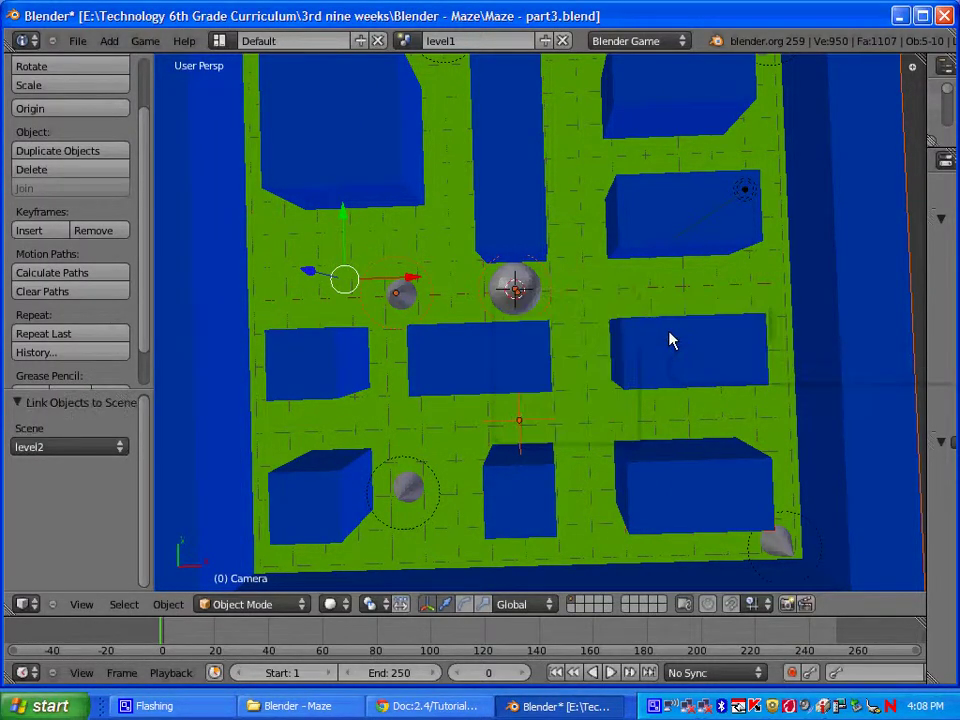
- Switch to the level2 scene to view the linked maze
left_click(405, 40)
left_click(428, 88)
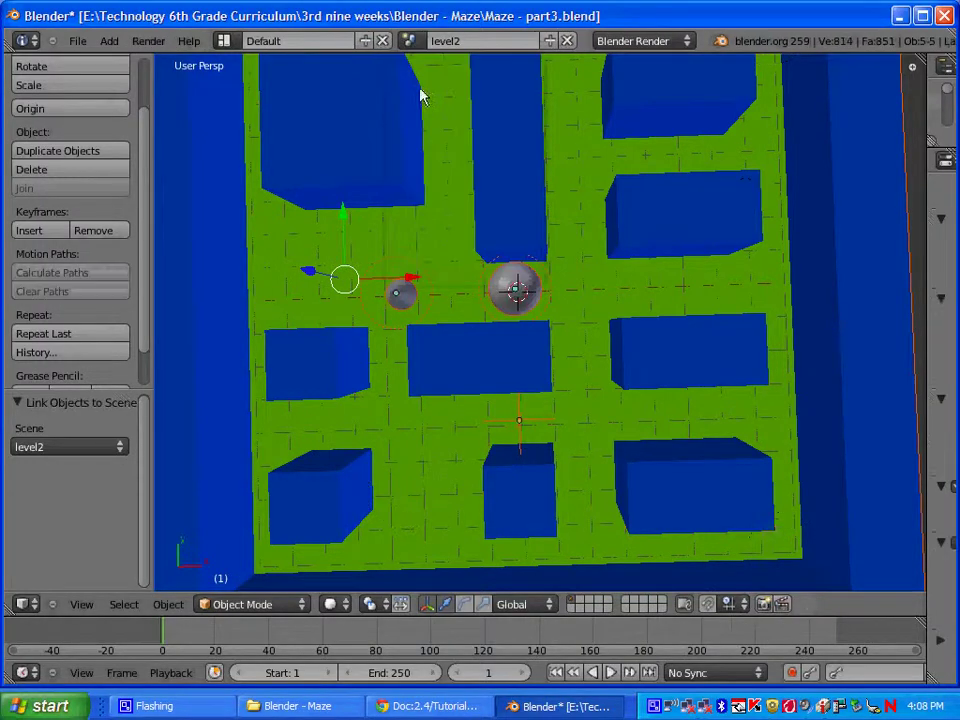
scroll(540, 310, "down", 4)
scroll(611, 326, "up", 7)
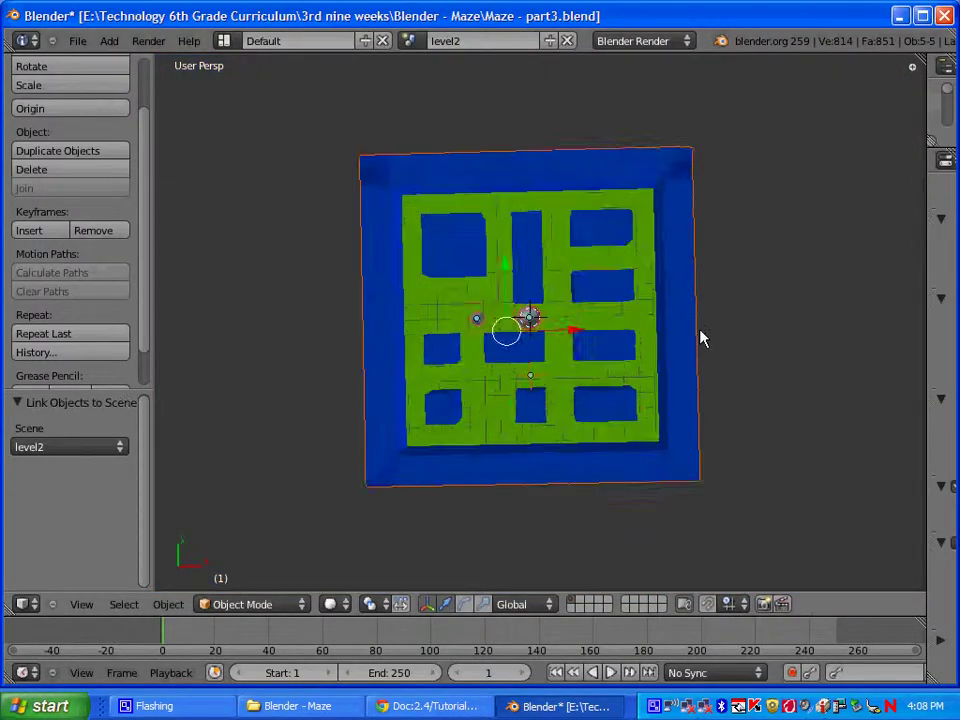
scroll(627, 333, "up", 5)
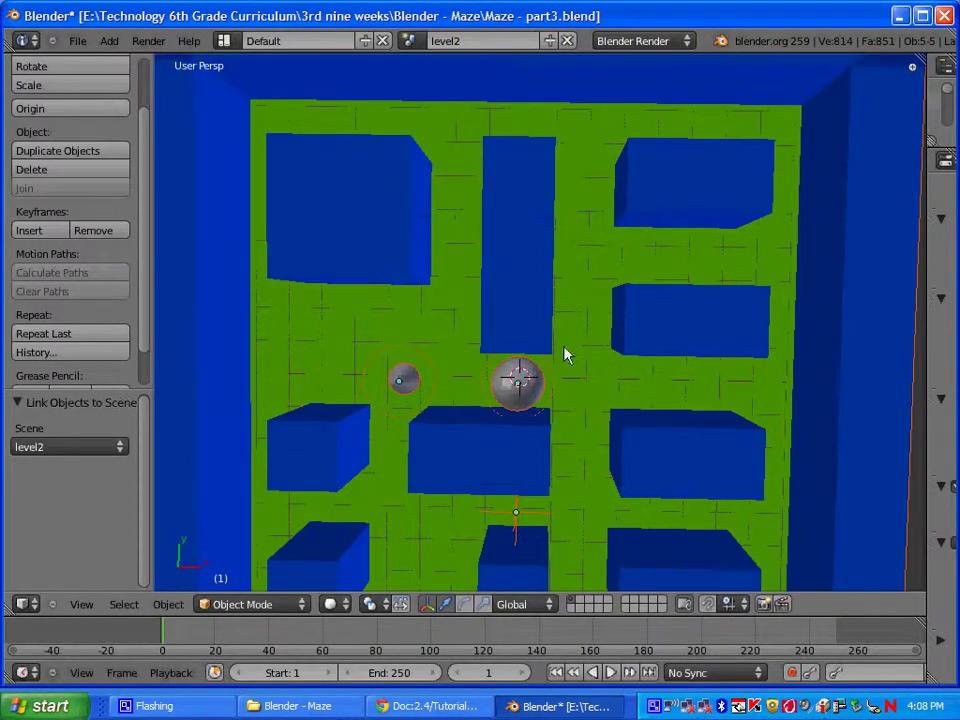
scroll(565, 354, "down", 5)
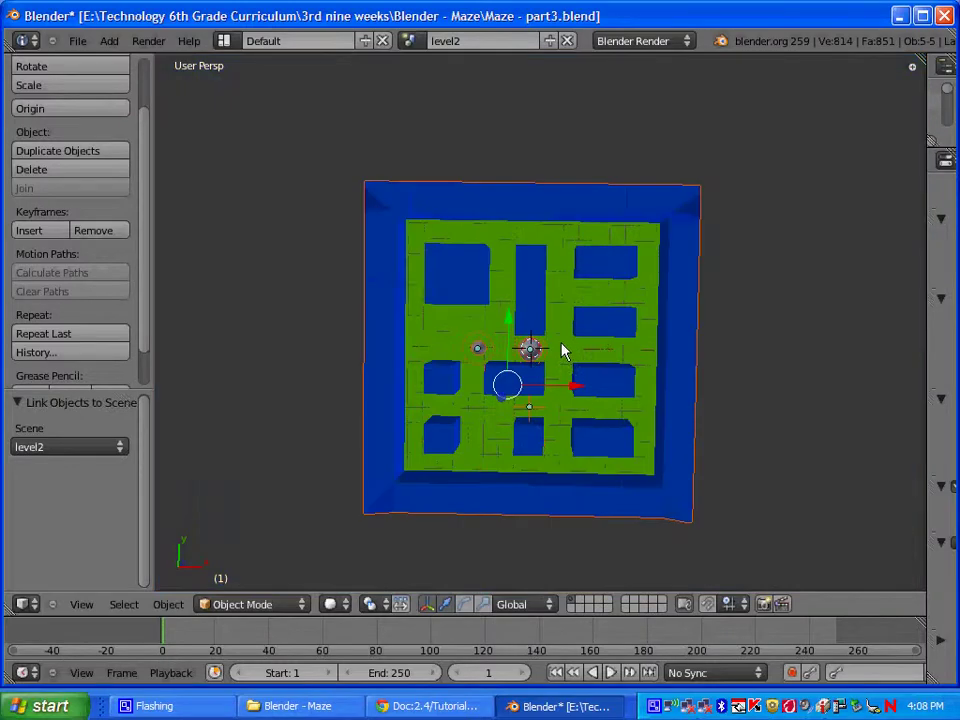
- Move the small cone up its corridor by 2.020 along Y
right_click(507, 314)
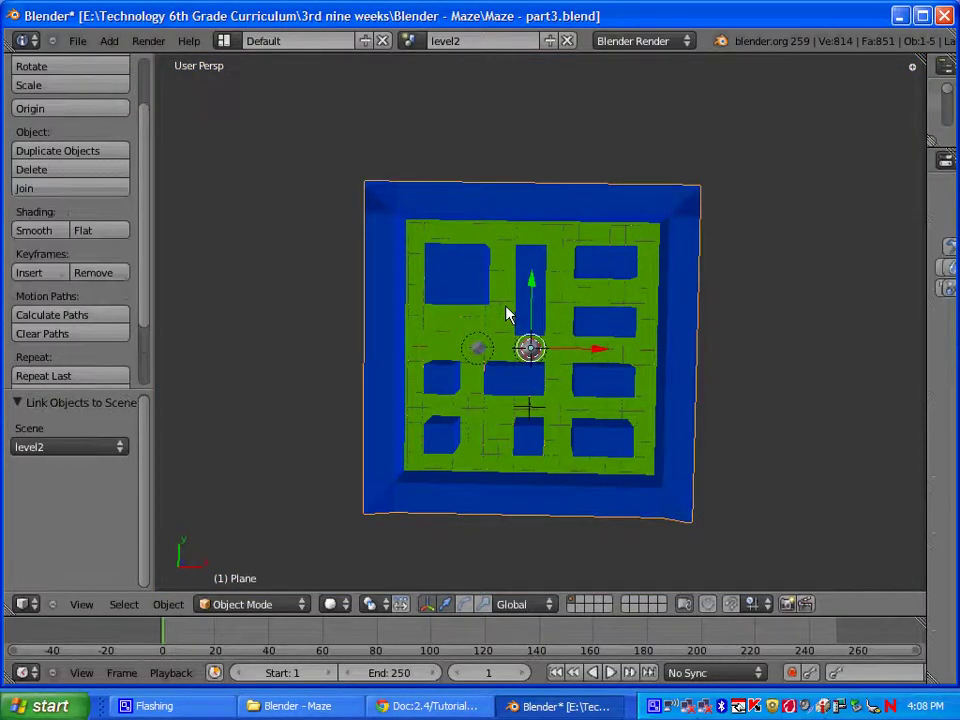
scroll(495, 390, "up", 4)
right_click(408, 386)
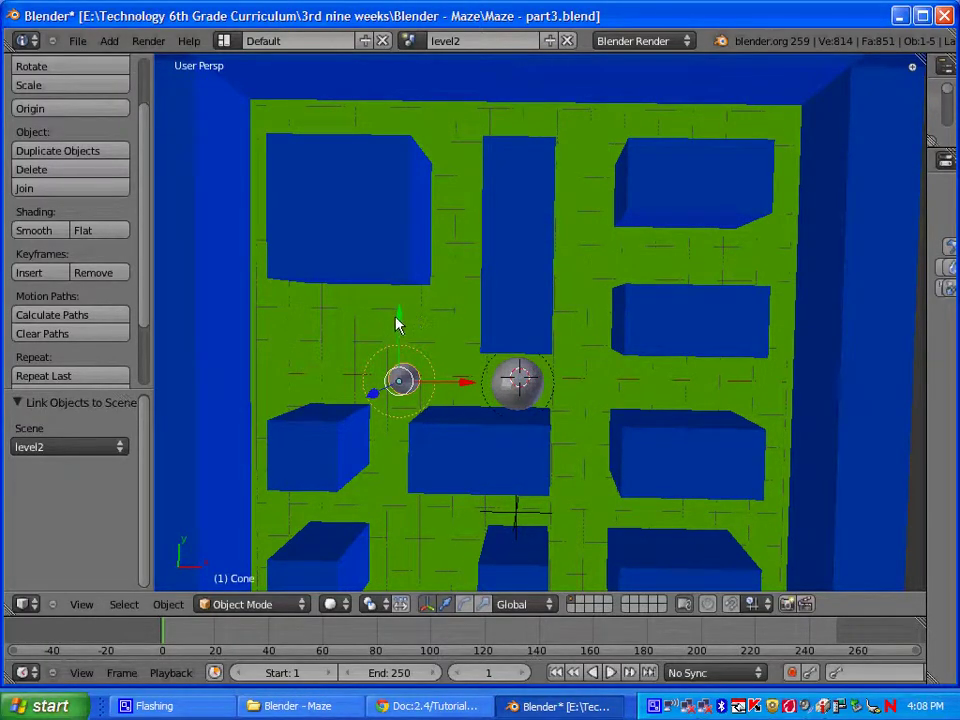
left_click_drag(399, 327, 401, 253)
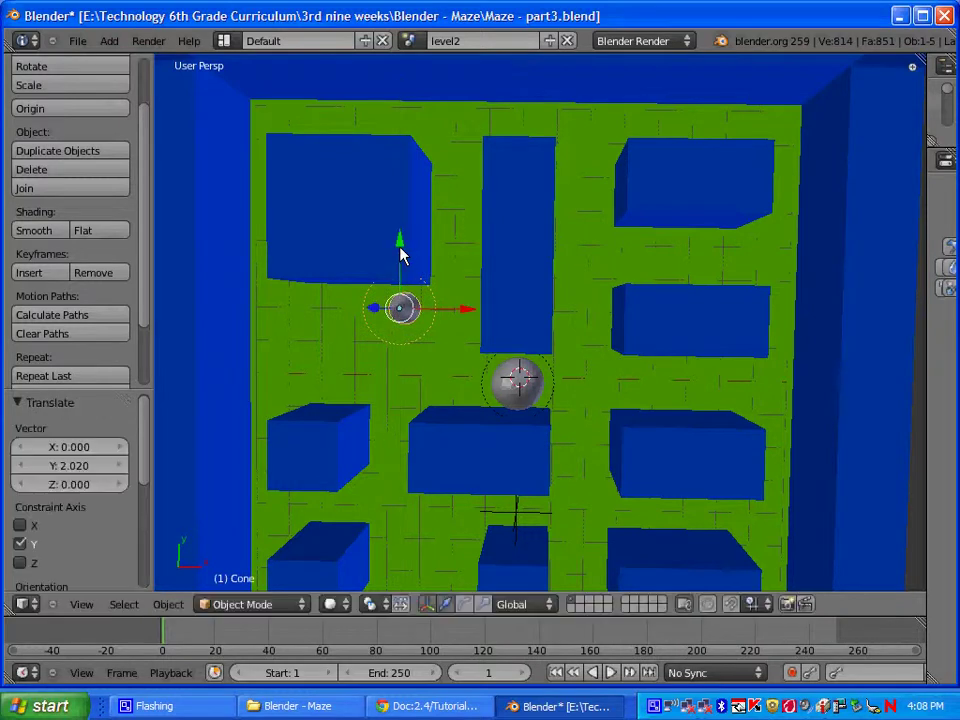
- Compare against level1, then return to level2 and reselect the cone
left_click(410, 40)
left_click(428, 68)
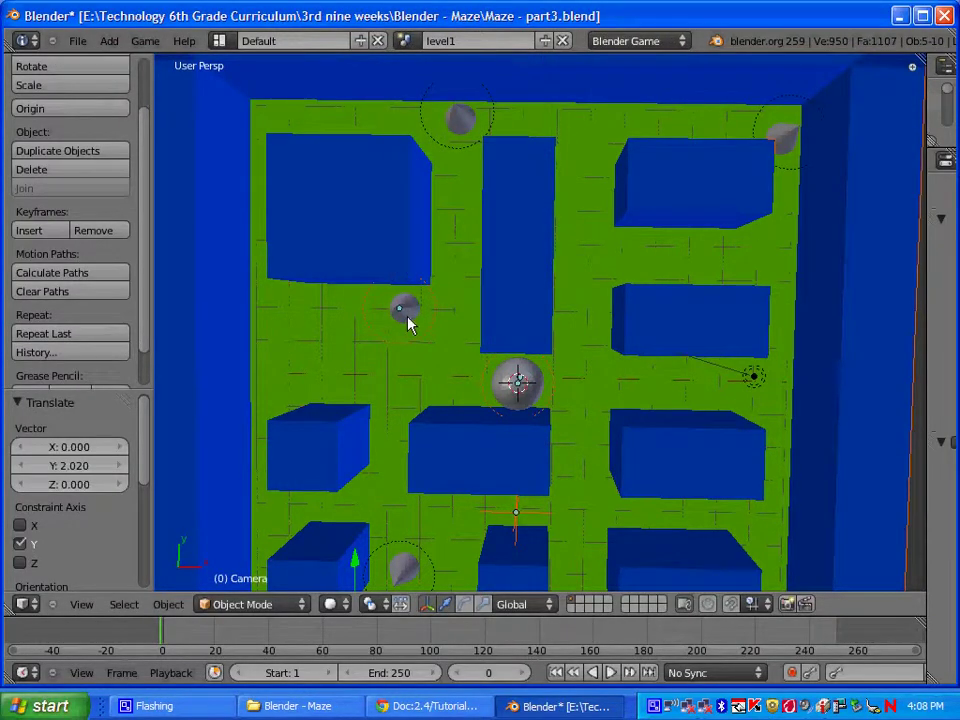
left_click(405, 40)
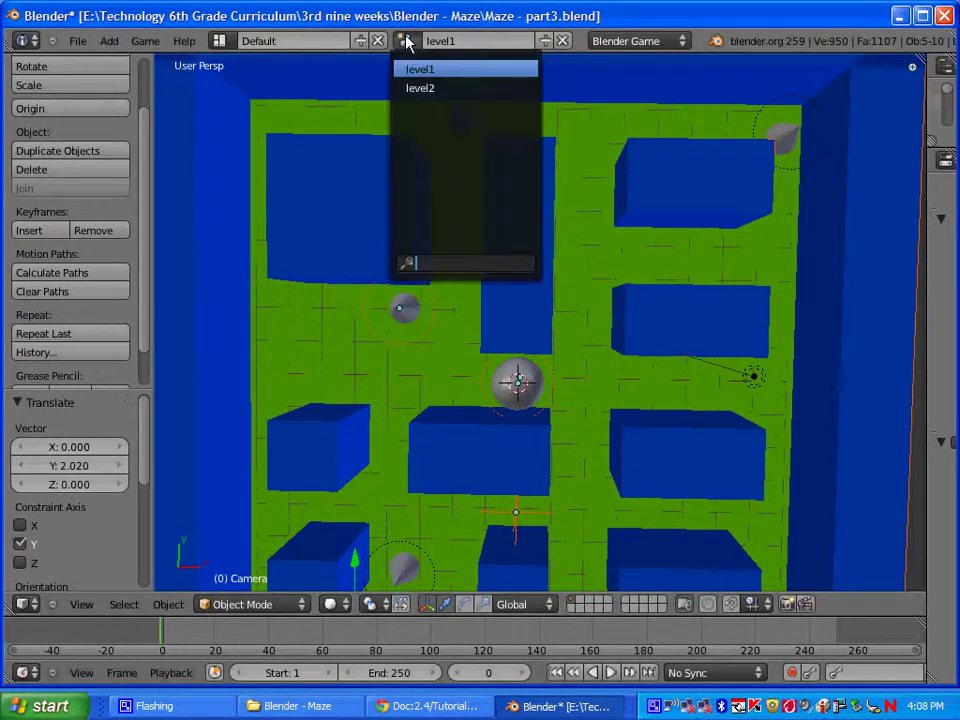
left_click(411, 90)
right_click(400, 312)
right_click(400, 311)
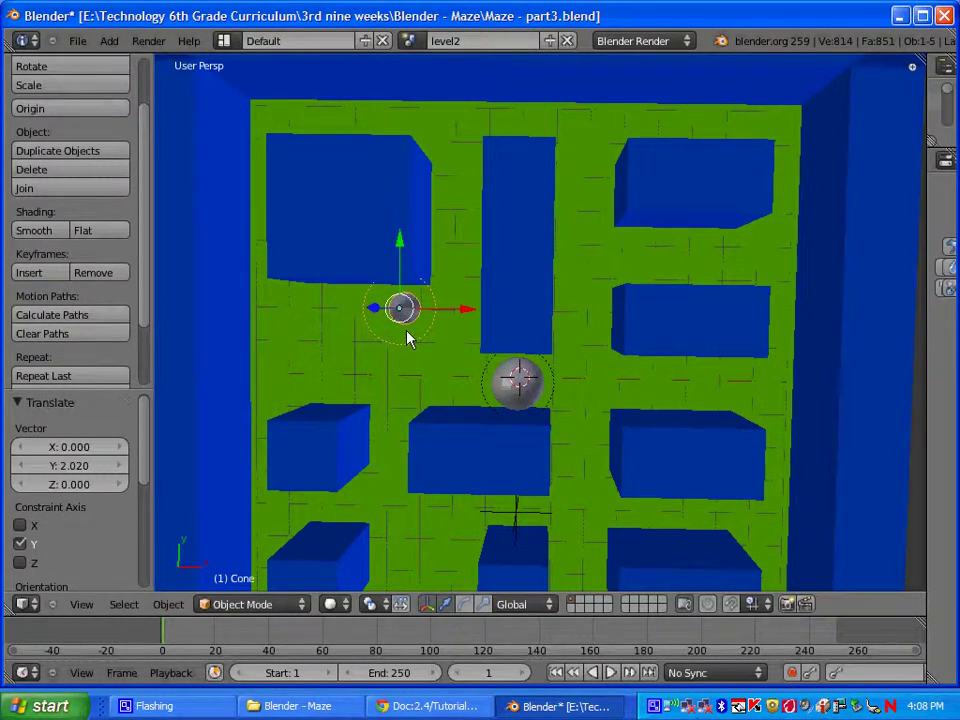
- Duplicate the cone and move the copy lower down the corridor along Y
key("shift+d")
left_click(407, 336)
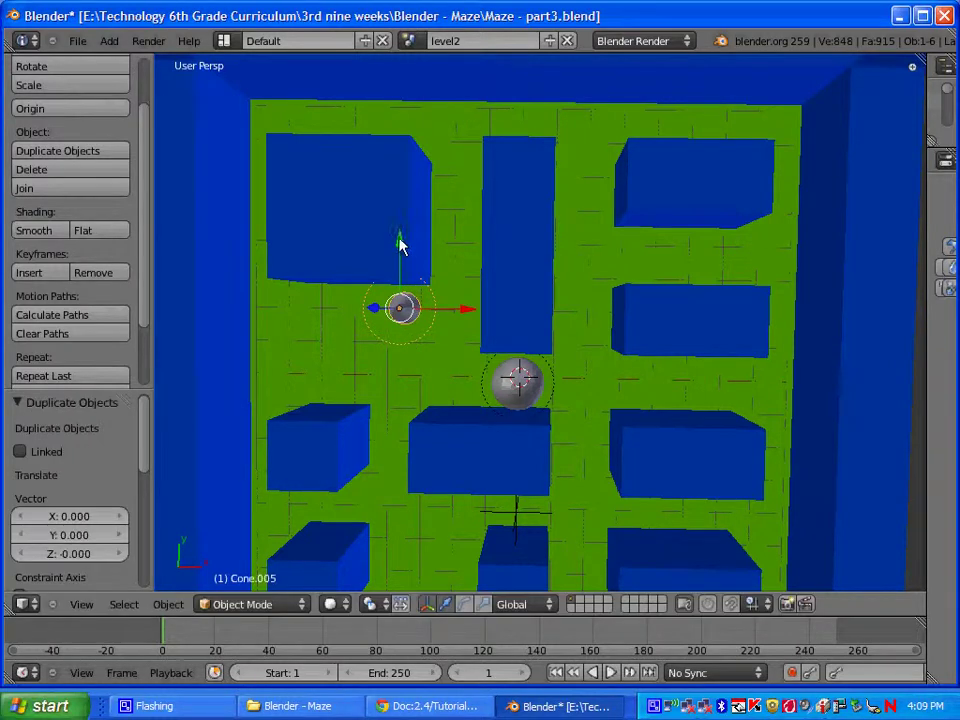
key("g")
key("y")
left_click(405, 360)
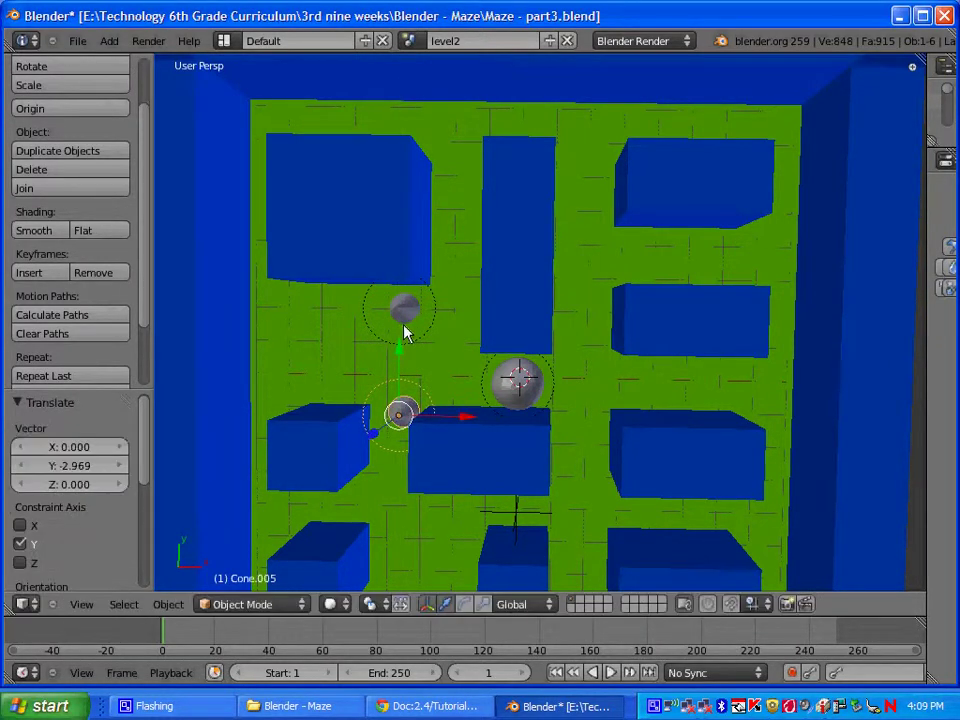
- Delete the original cone and move the copy back up the corridor 2.210 along Y
right_click(404, 314)
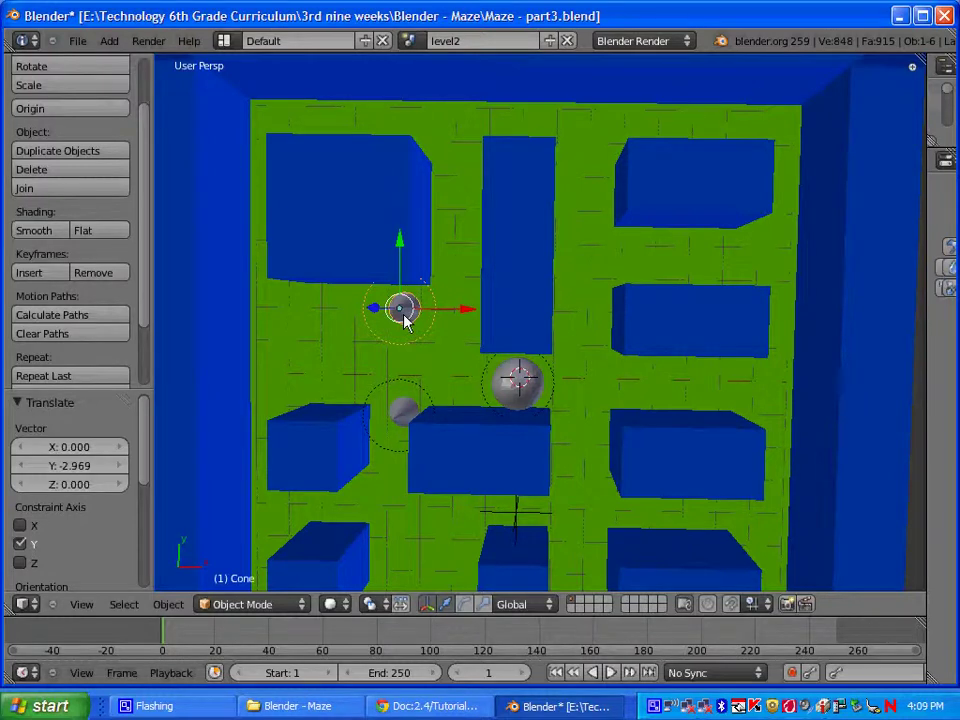
key("x")
left_click(405, 317)
right_click(403, 410)
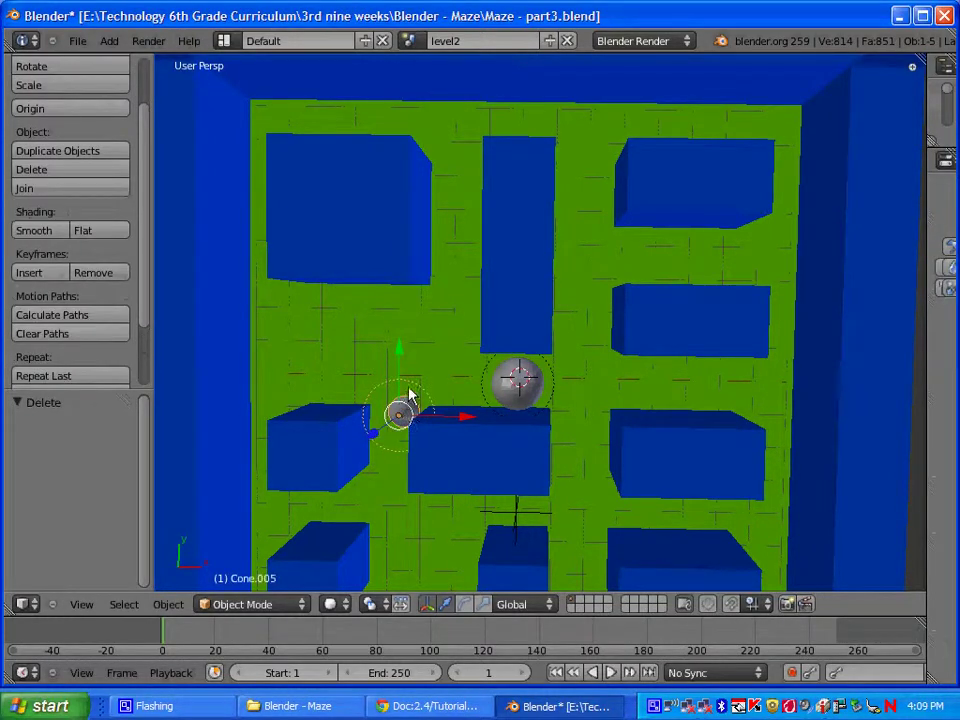
key("g")
key("y")
left_click(399, 276)
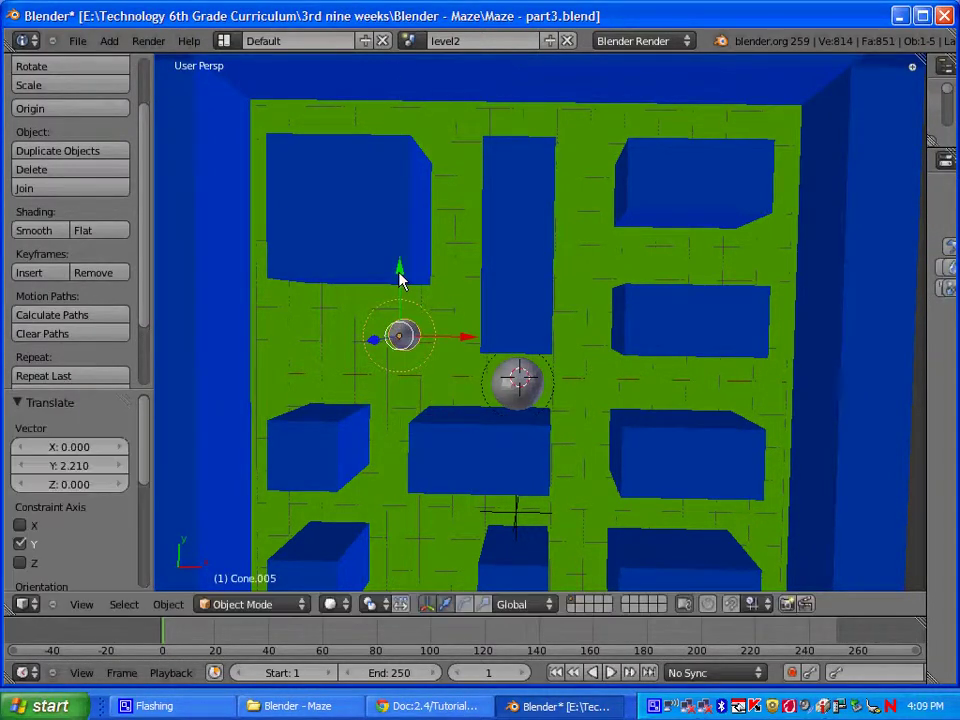
- Line the cone up level with the centre sphere along Y, comparing with level1
key("g")
key("y")
left_click(401, 323)
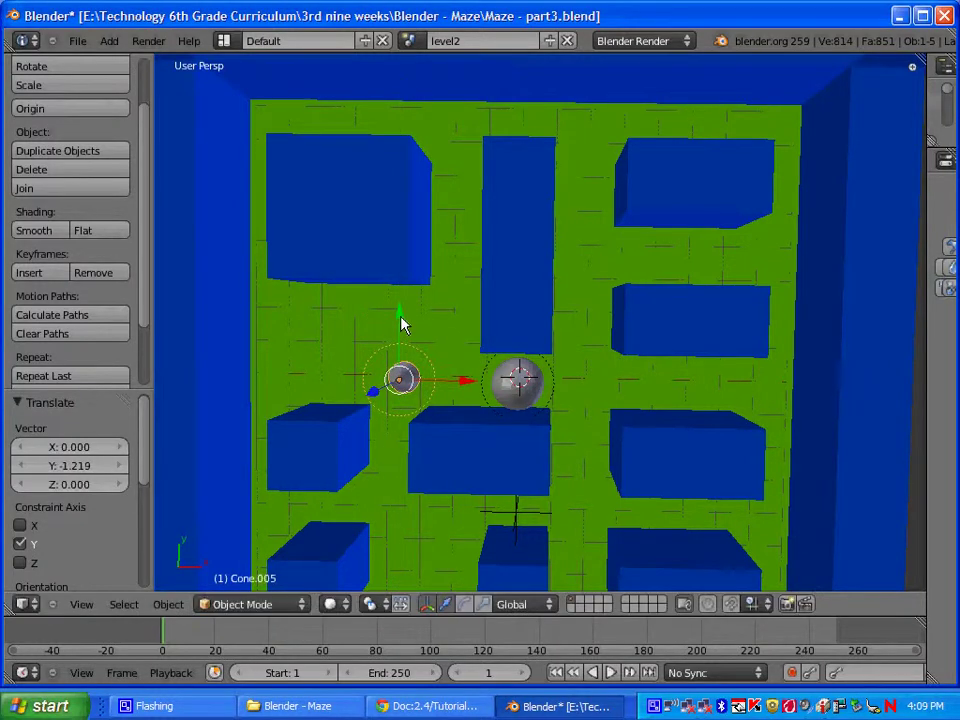
left_click(409, 41)
left_click(415, 68)
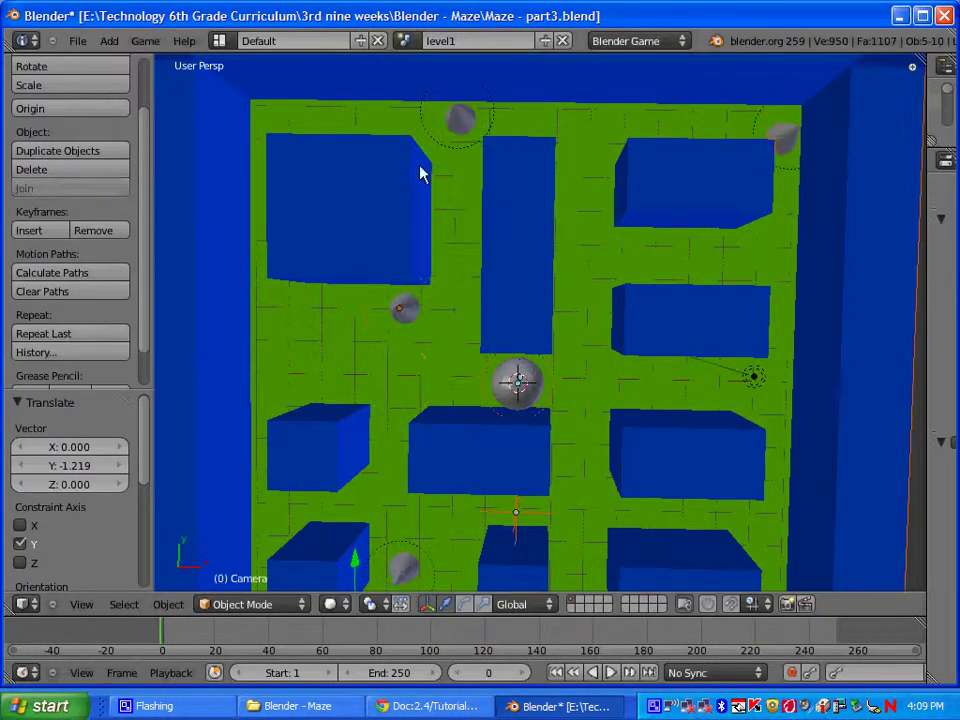
left_click(404, 42)
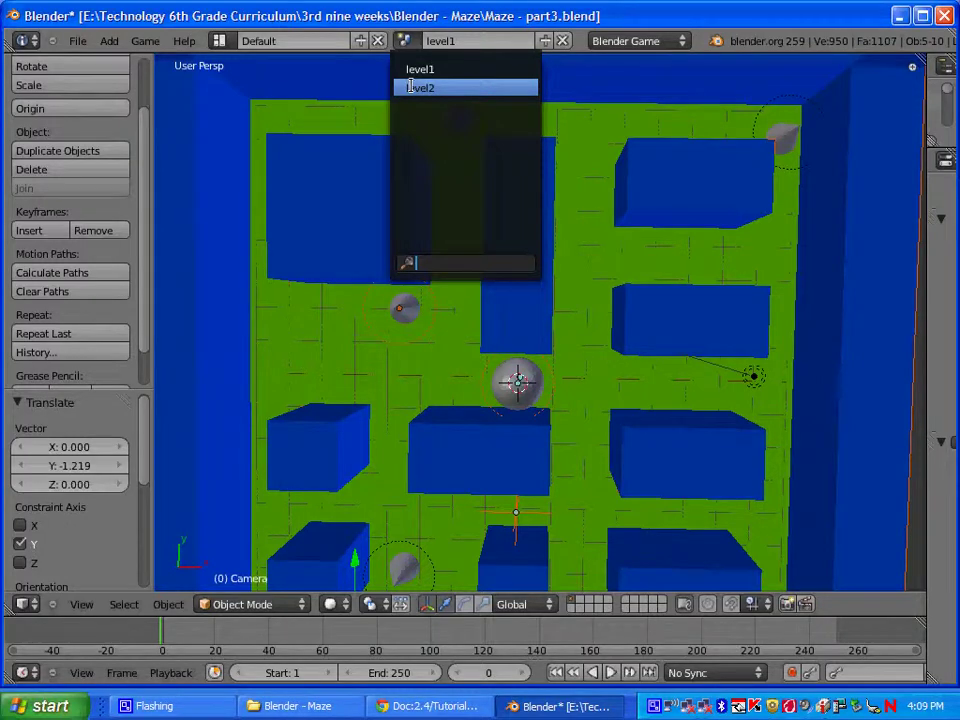
left_click(410, 87)
- Replace the centre sphere with a duplicate moved right along X, deleting the original
right_click(518, 384)
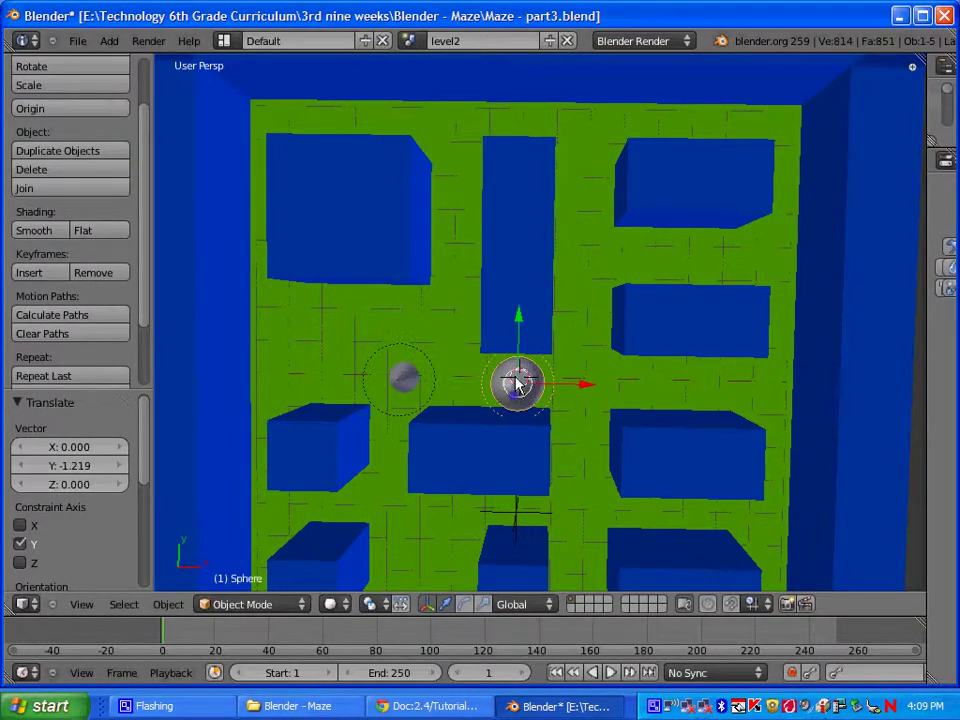
key("shift+d")
right_click(516, 382)
key("g")
key("x")
left_click(704, 392)
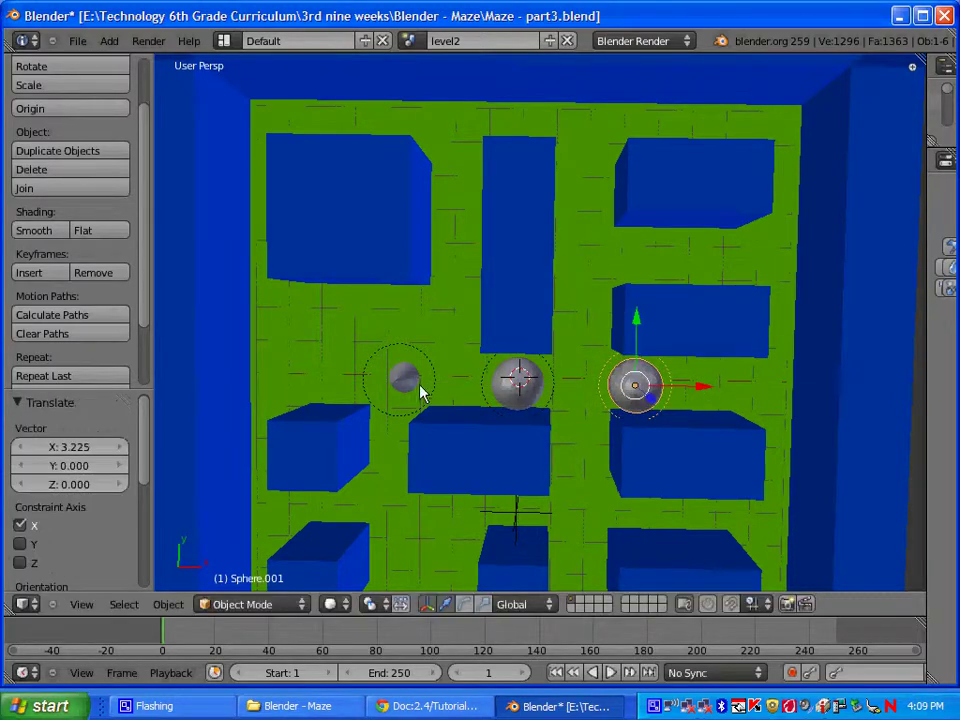
right_click(524, 390)
key("x")
left_click(528, 390)
scroll(531, 395, "down", 4)
- Replace the empty with a duplicate shifted 2.286 along X, deleting the original
right_click(529, 406)
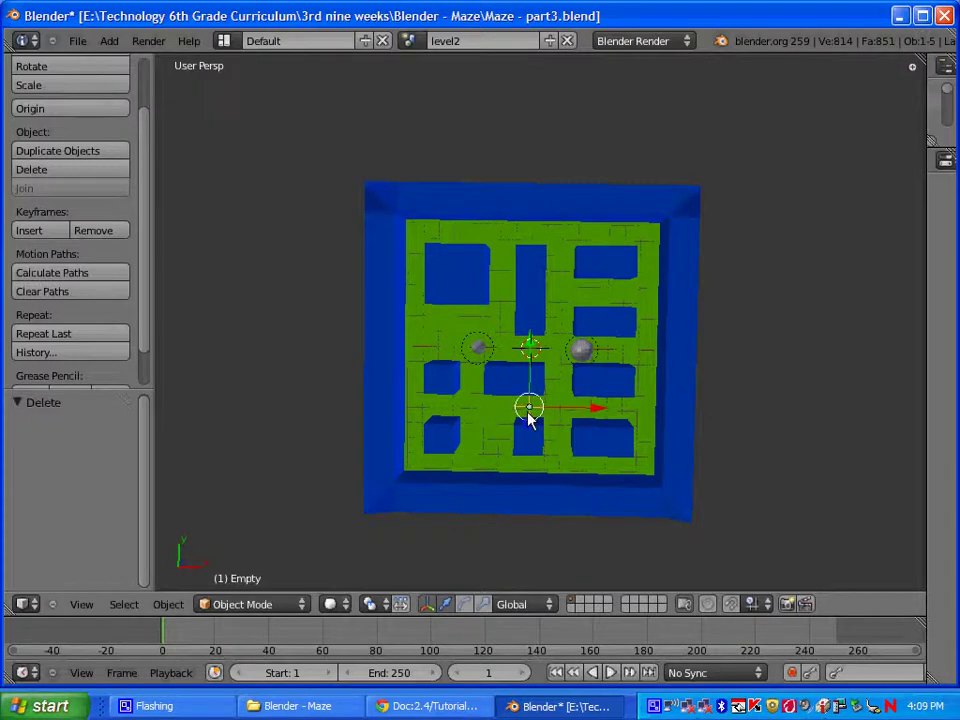
key("shift+d")
right_click(528, 418)
left_click_drag(575, 411, 612, 414)
right_click(527, 407)
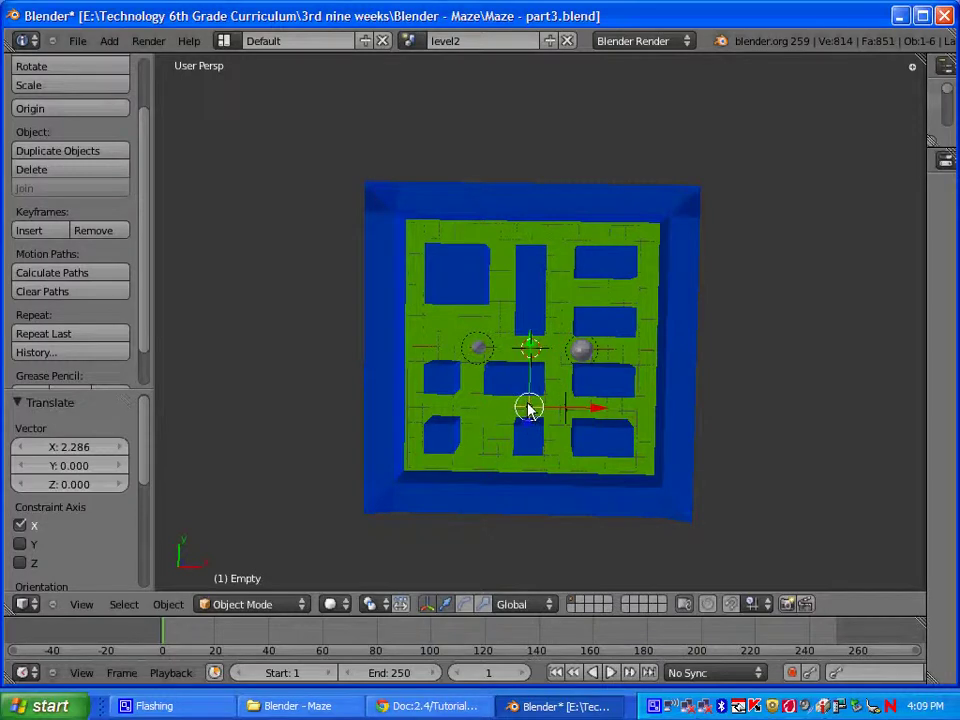
key("x")
left_click(532, 404)
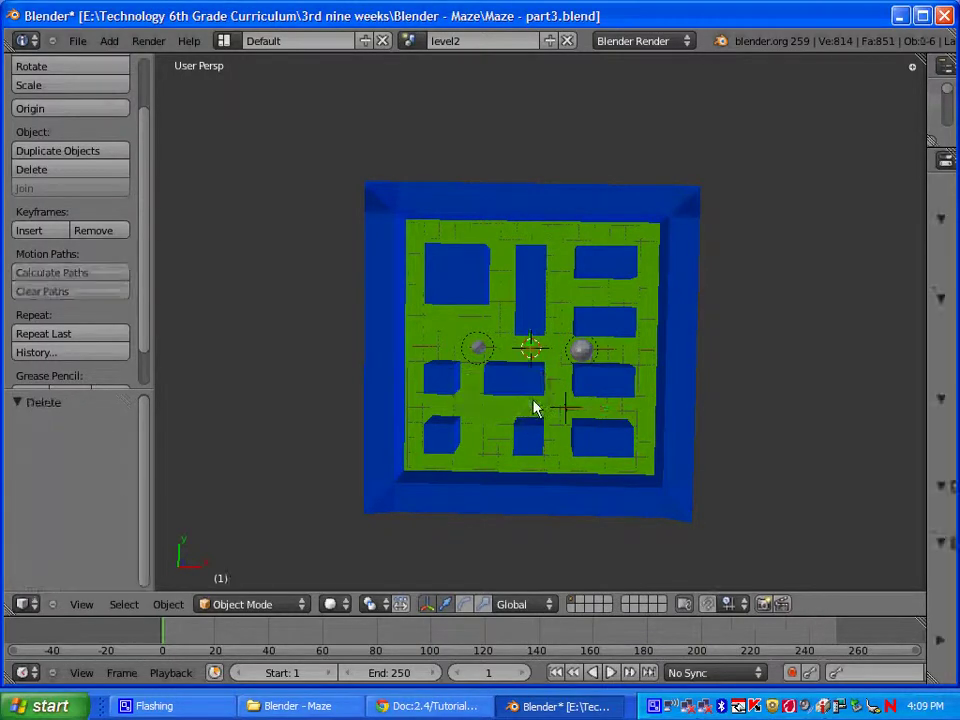
scroll(531, 388, "down", 3)
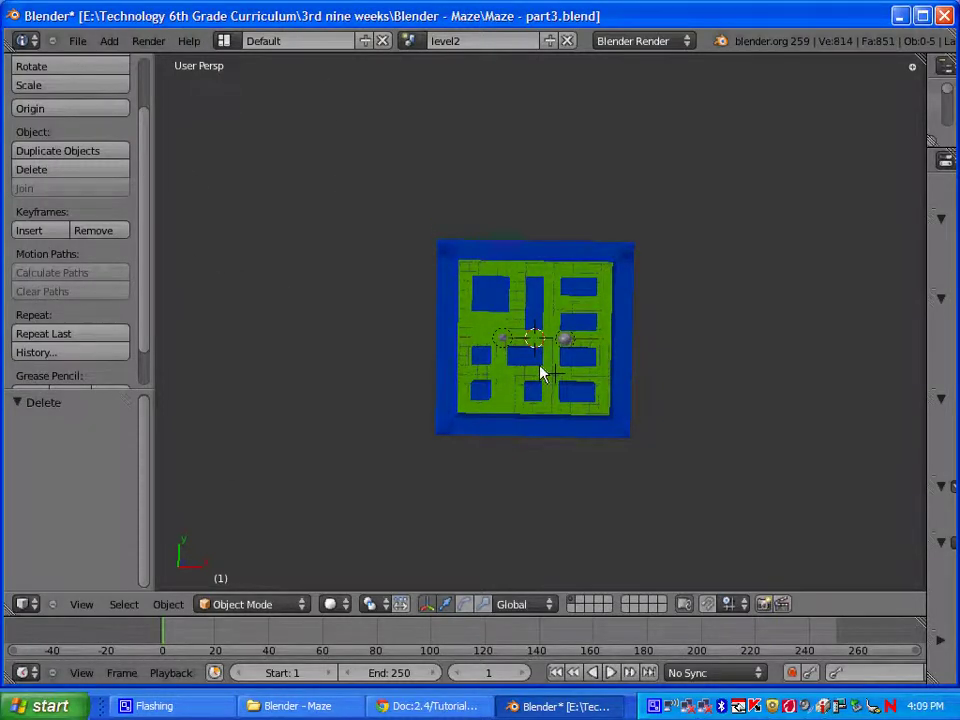
- View the level2 maze through the scene camera (Numpad 0), zoomed out
key("Num_Lock")
key("KP_0")
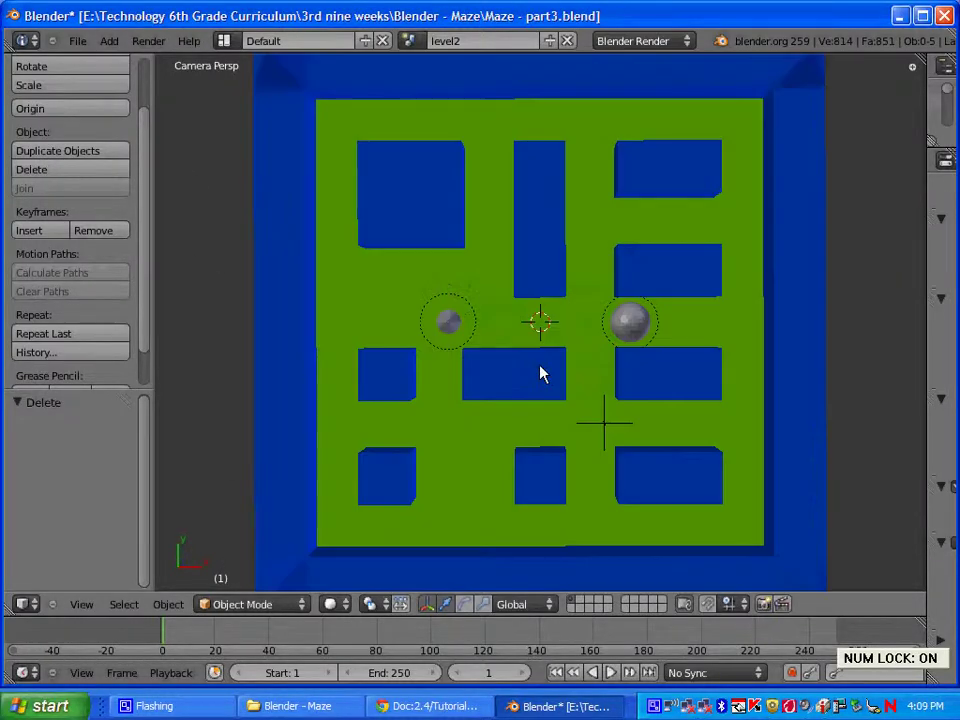
scroll(546, 225, "down", 3)
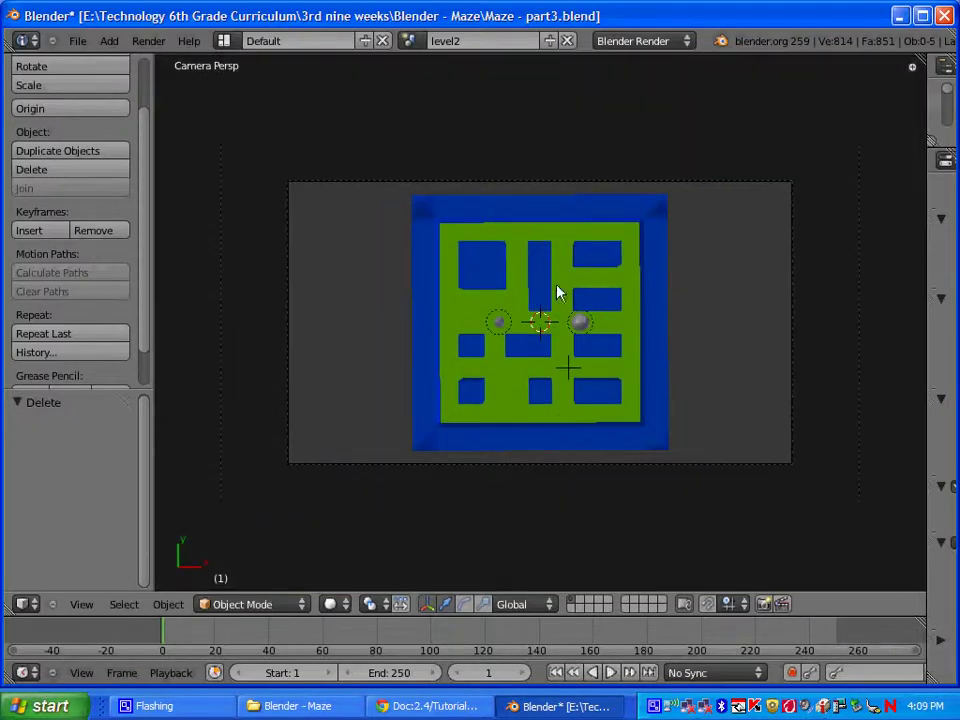
left_click(414, 41)
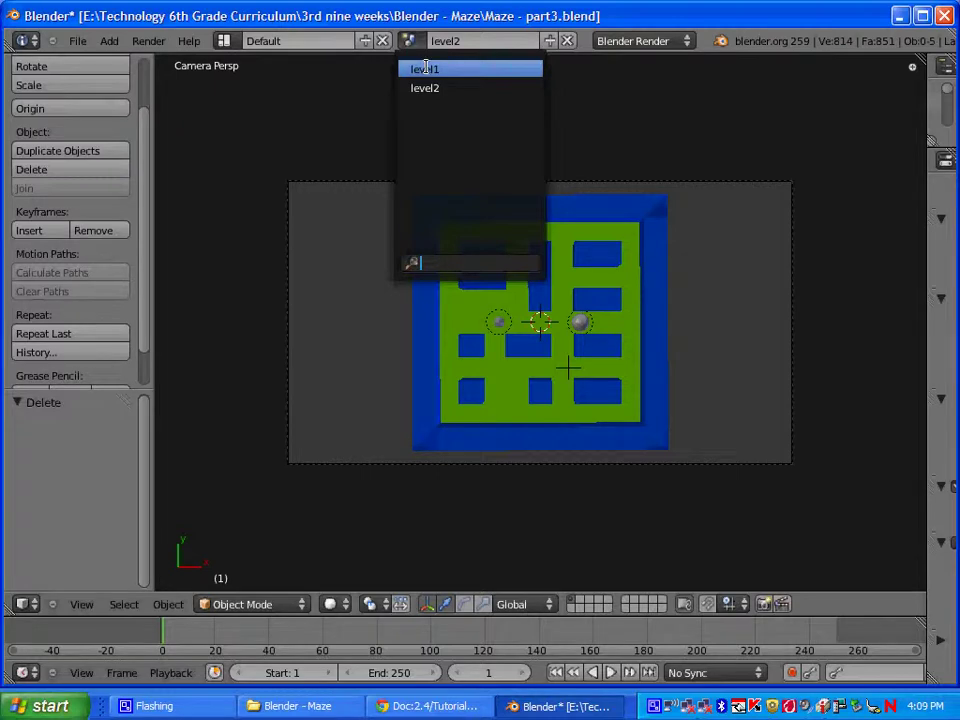
- Switch to the level1 scene and select the Empty
left_click(426, 68)
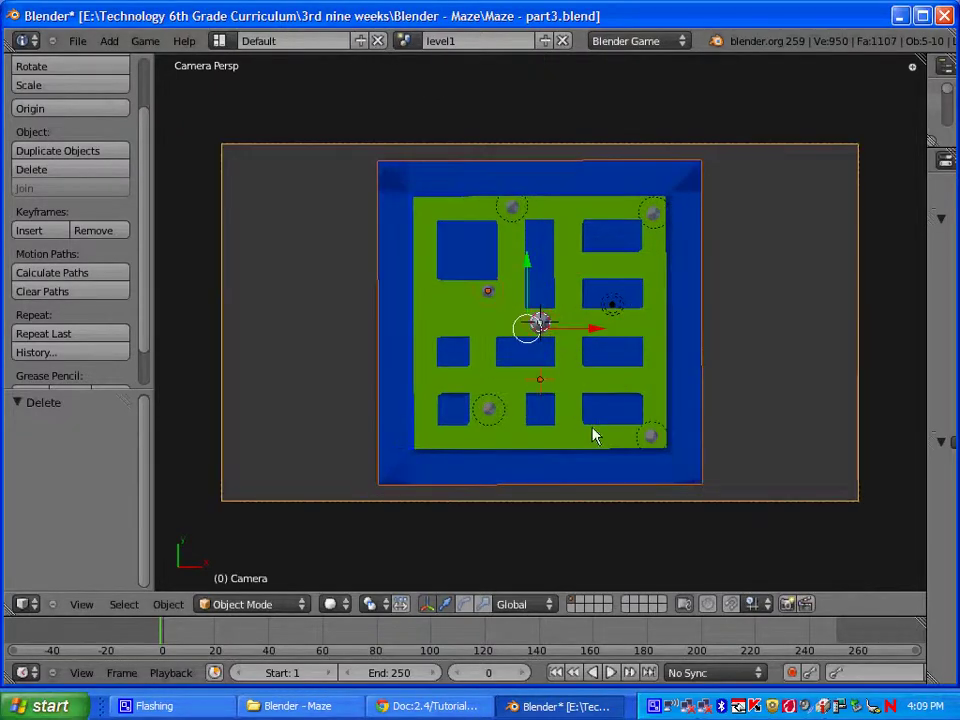
scroll(595, 435, "up", 3)
right_click(536, 422)
right_click(538, 412)
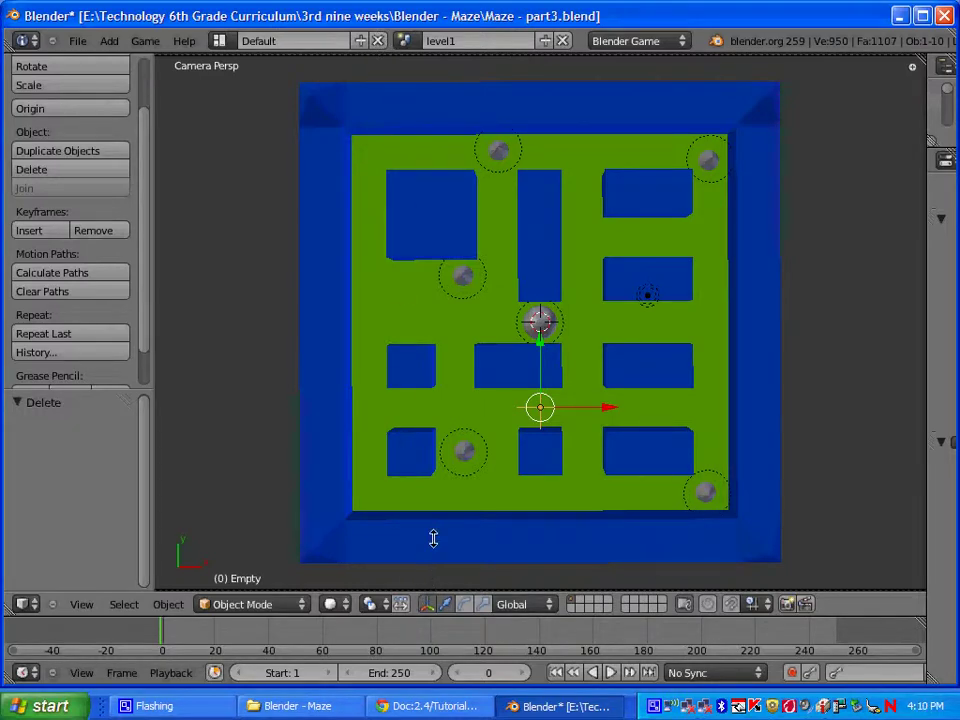
- Switch to the Game Logic layout with the logic editor filling the window
left_click(219, 40)
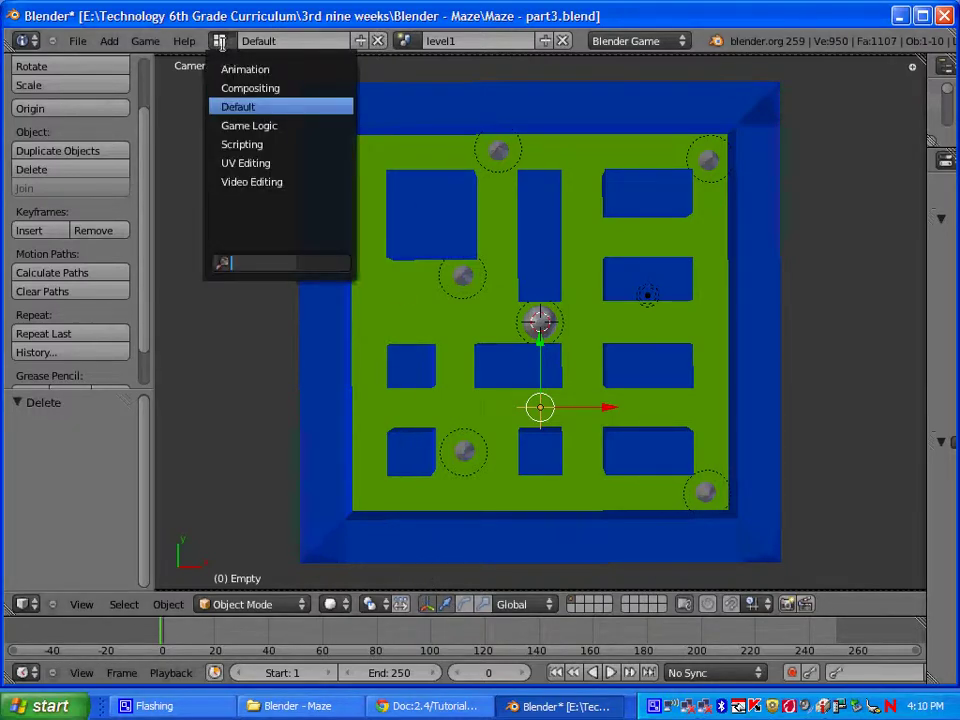
left_click(242, 124)
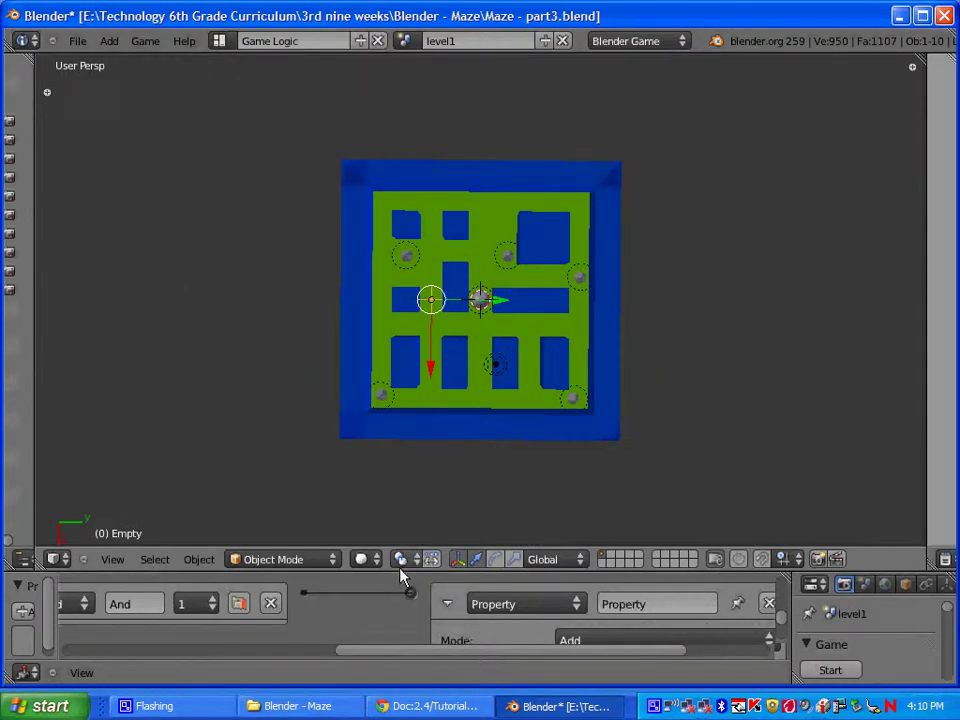
left_click_drag(400, 570, 405, 75)
scroll(381, 450, "down", 5)
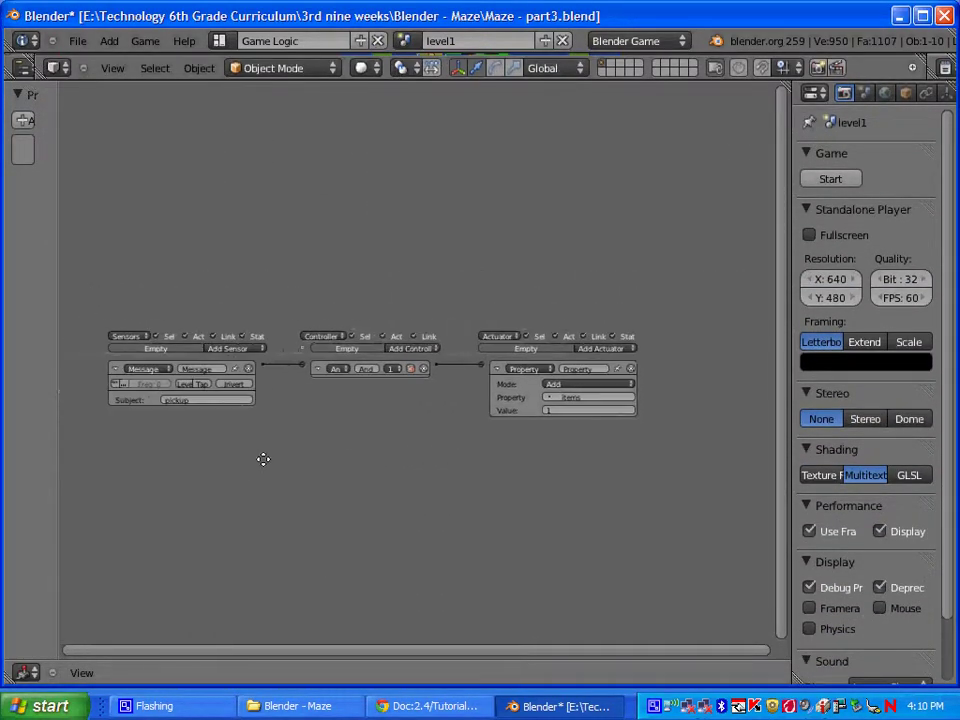
scroll(190, 470, "up", 2)
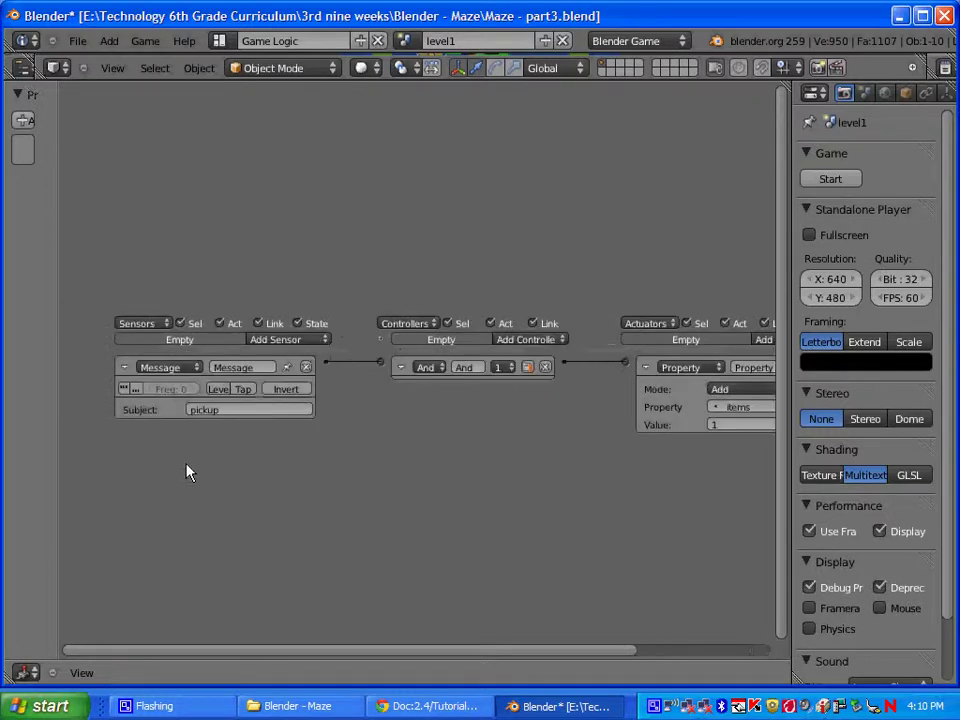
- Collapse the Message sensor, And controller and Property actuator, and pan the bricks into view
left_click(125, 367)
left_click(402, 368)
middle_click_drag(497, 497, 444, 489)
left_click(591, 364)
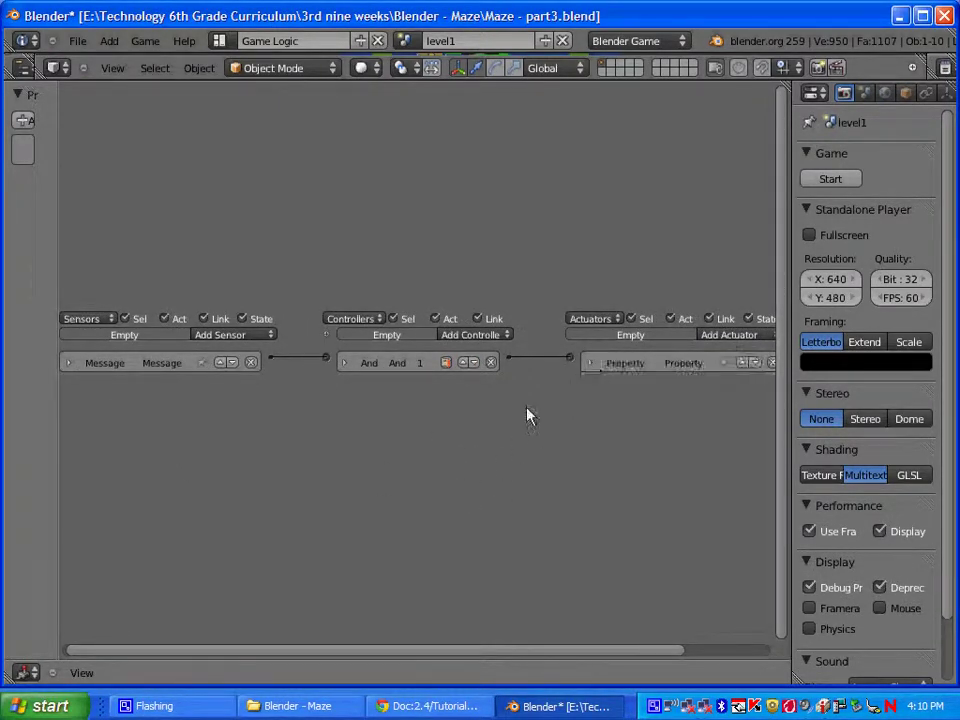
middle_click_drag(467, 441, 491, 390)
scroll(491, 390, "up", 2)
scroll(284, 364, "up", 1)
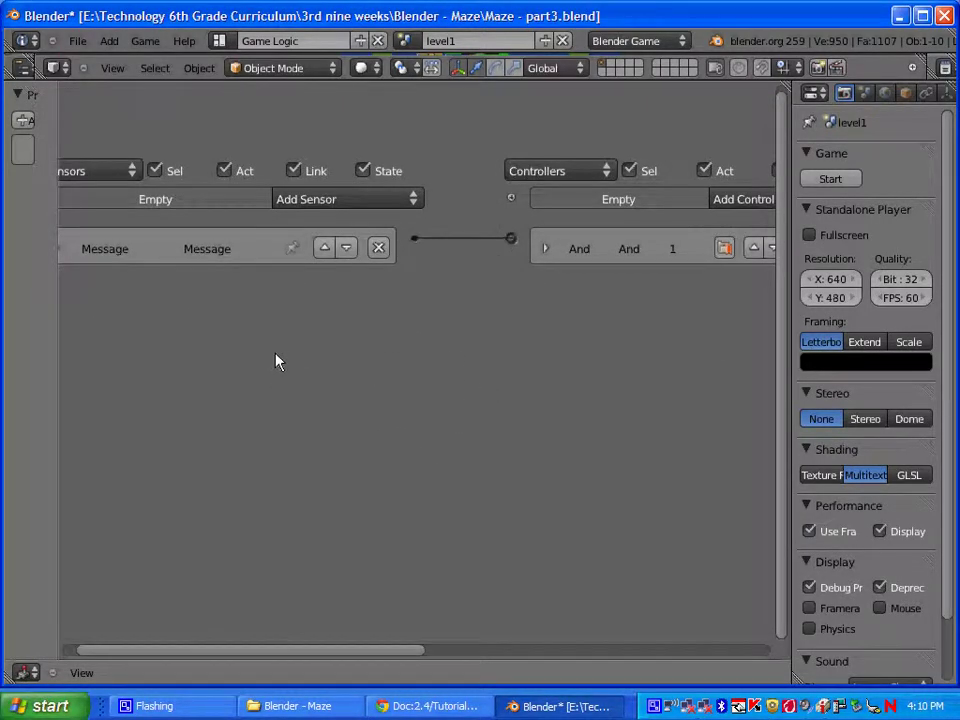
middle_click_drag(272, 354, 355, 381)
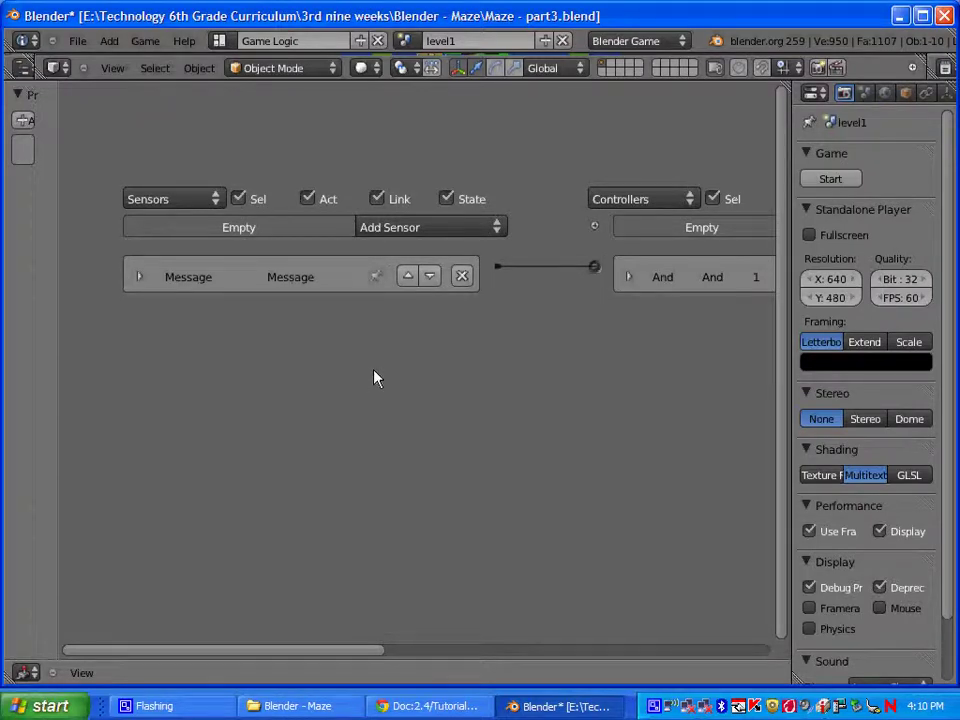
- Add a Property sensor checking whether the 'items' property equals 5
left_click(383, 231)
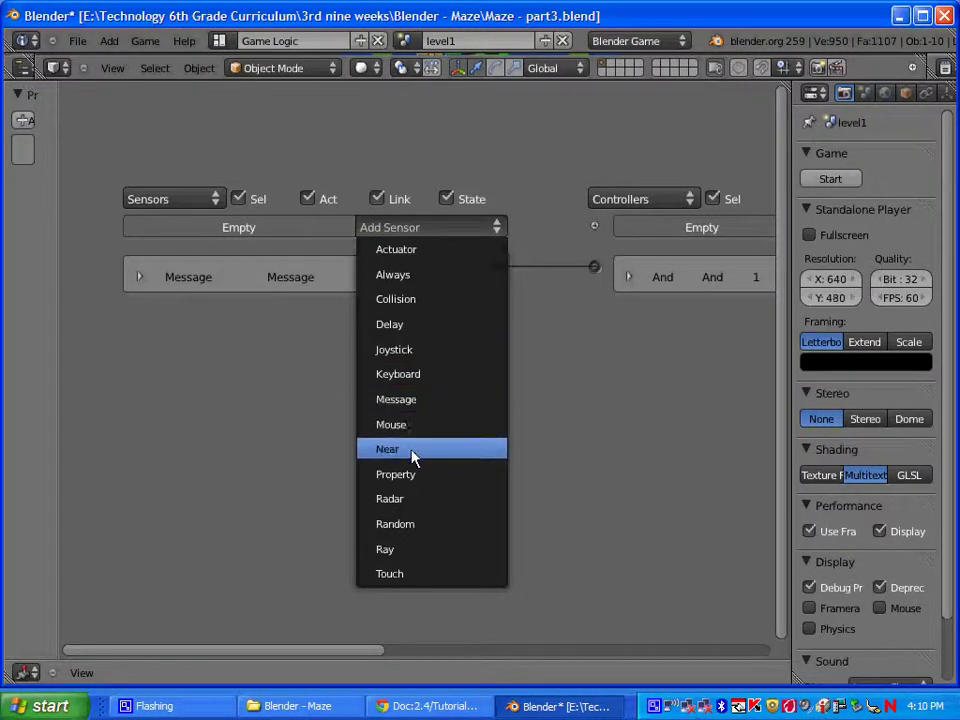
left_click(411, 482)
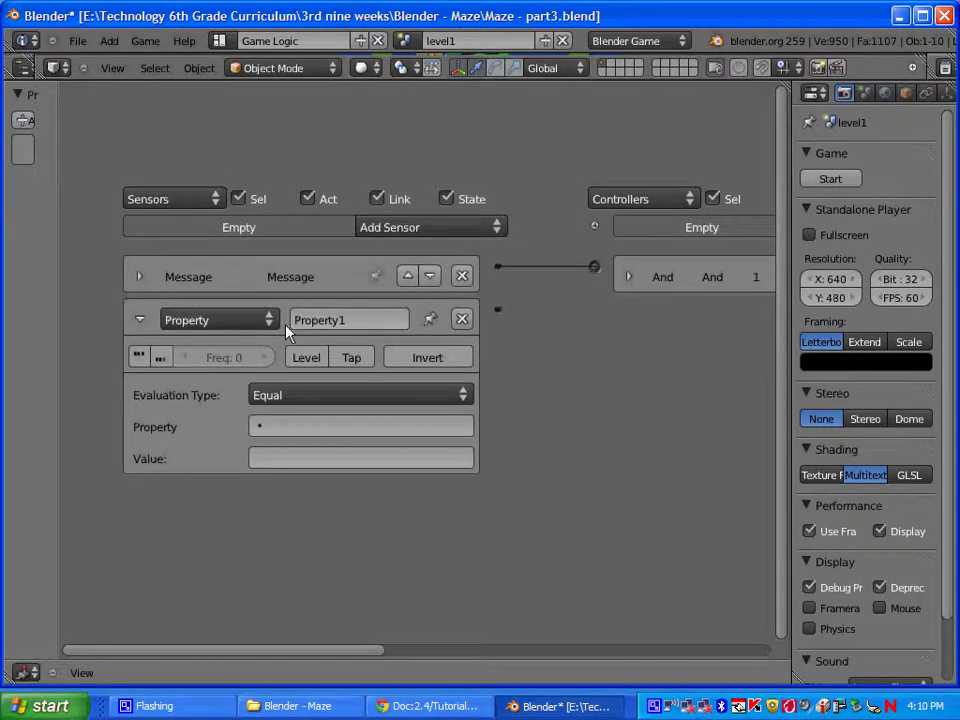
left_click(275, 427)
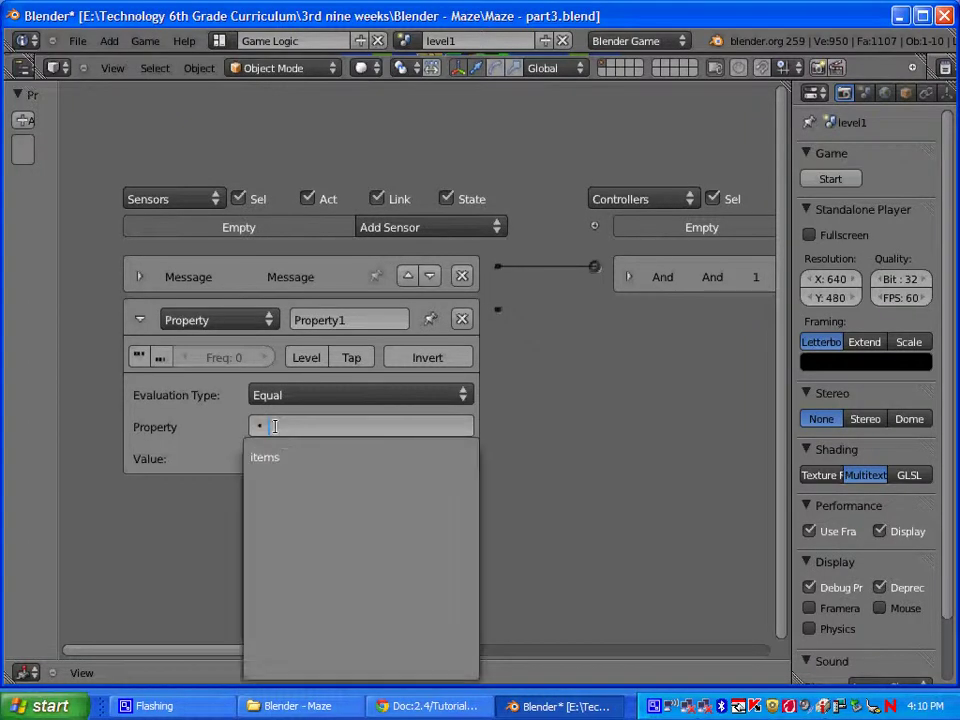
left_click(268, 456)
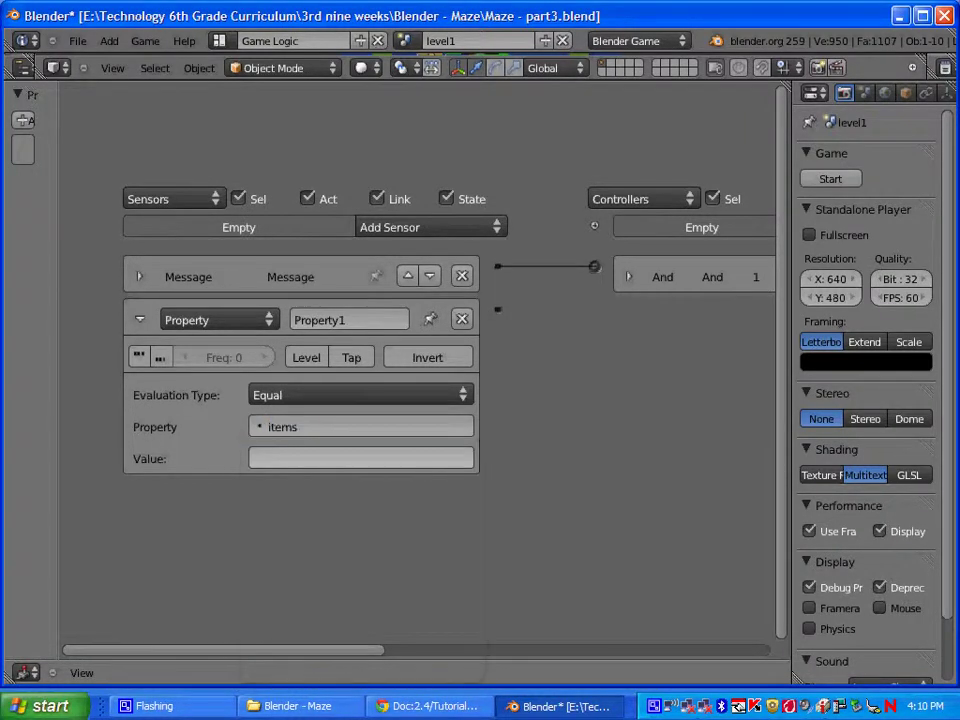
left_click(275, 460)
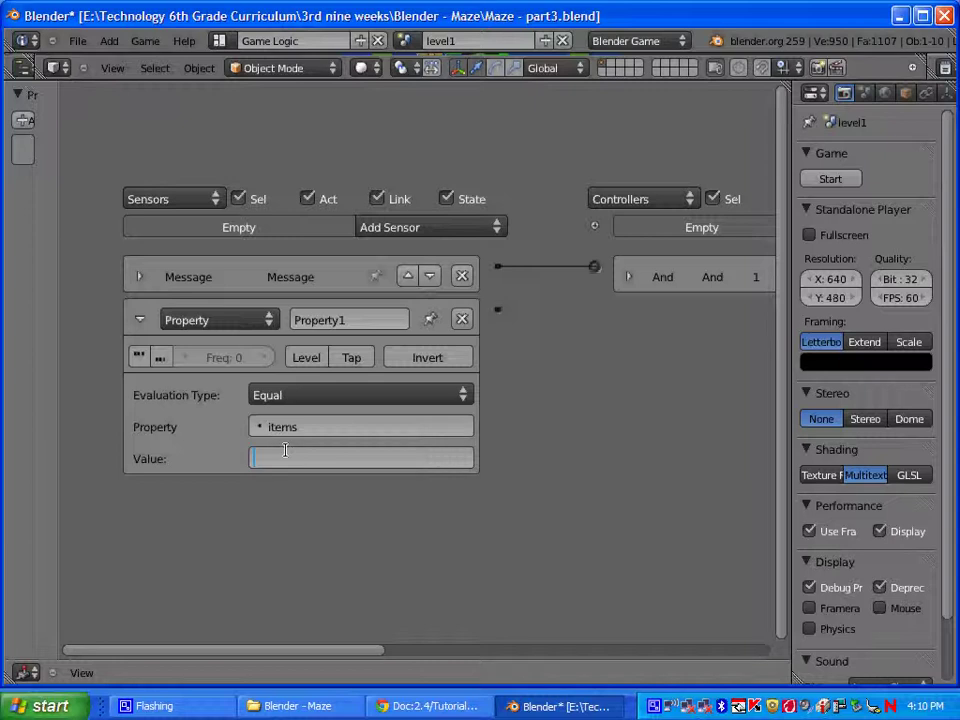
type("5")
scroll(562, 430, "right", 5, "ctrl")
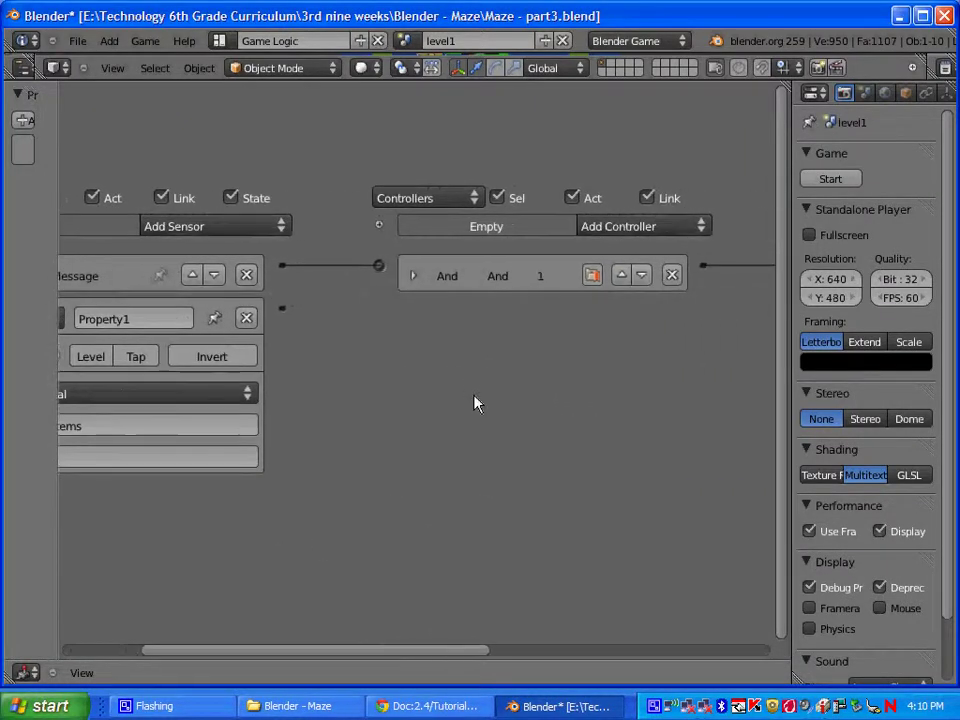
- Add an And controller and a Scene actuator, and link the controller to the actuator
left_click(628, 228)
left_click(619, 249)
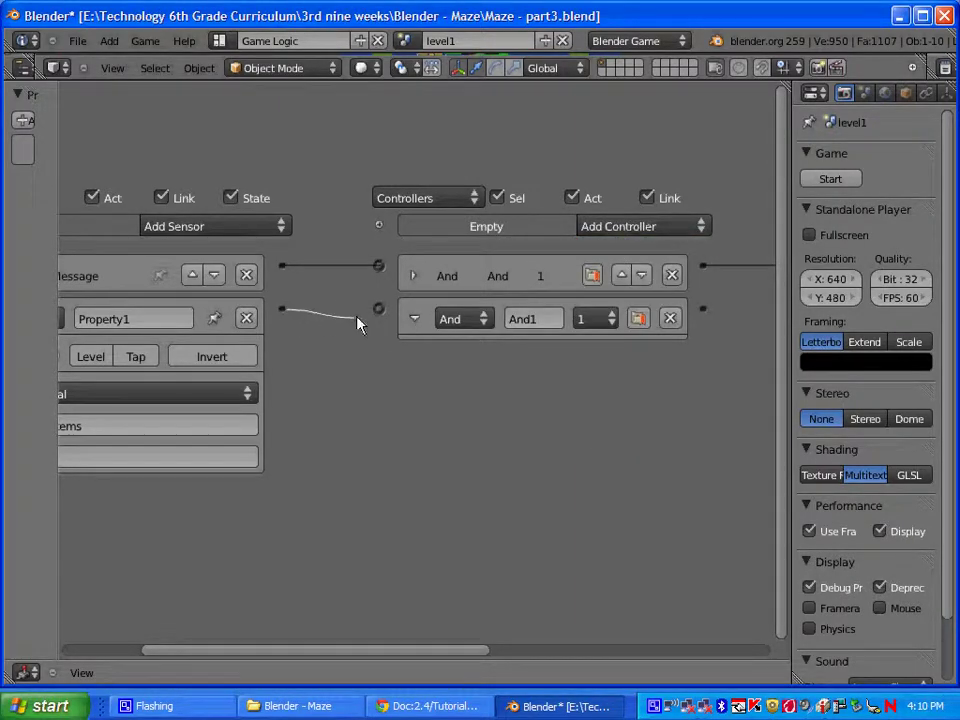
middle_click_drag(686, 416, 180, 372)
left_click(645, 195)
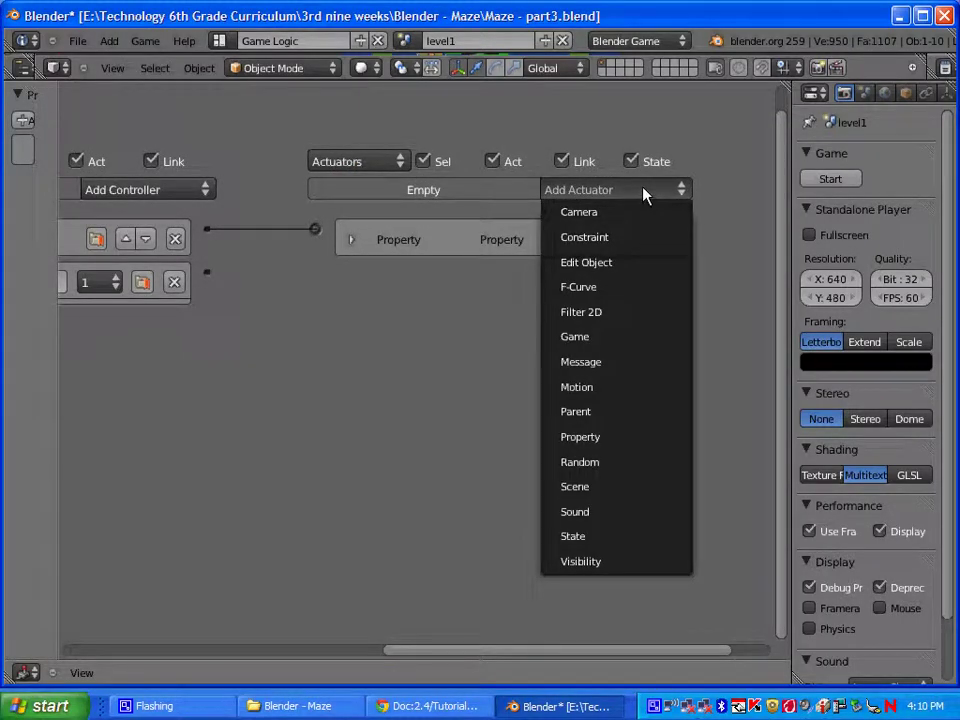
left_click(600, 486)
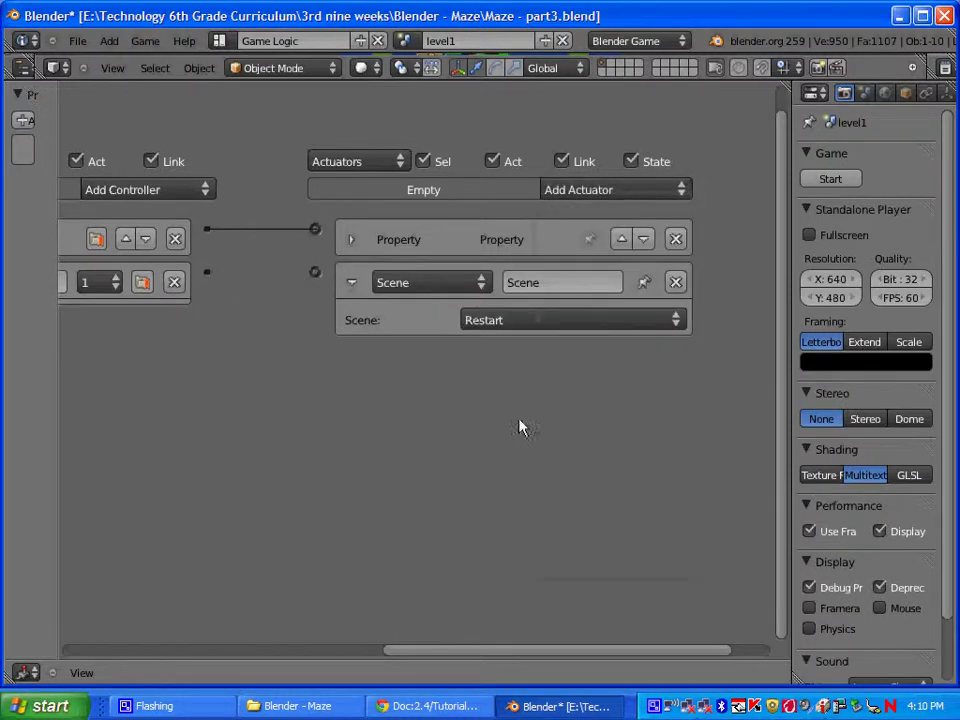
left_click_drag(207, 272, 314, 271)
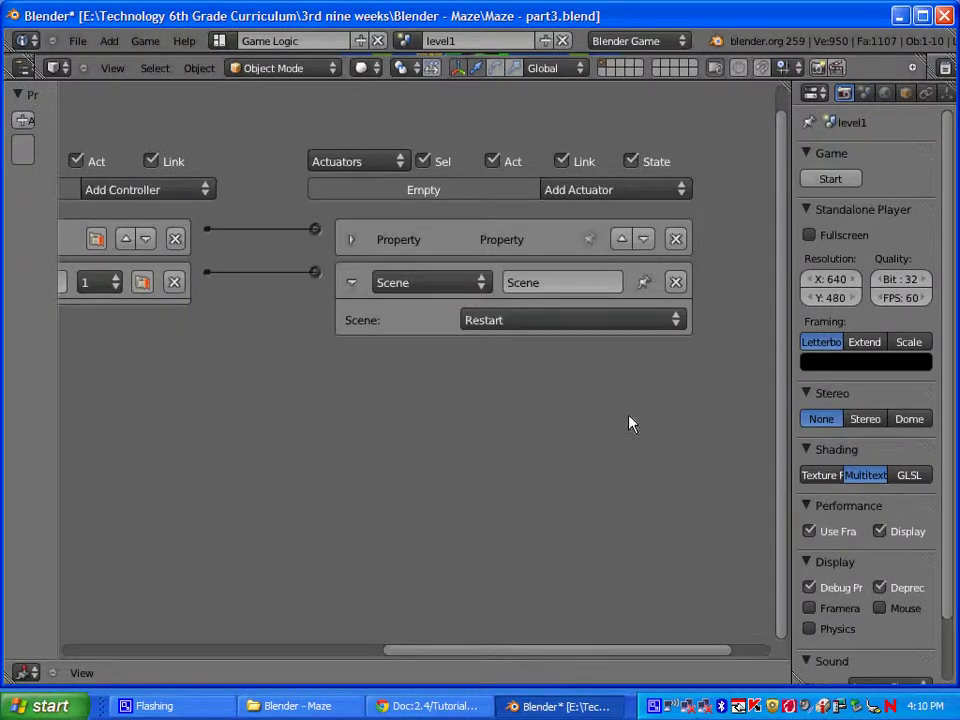
middle_click_drag(629, 421, 546, 392)
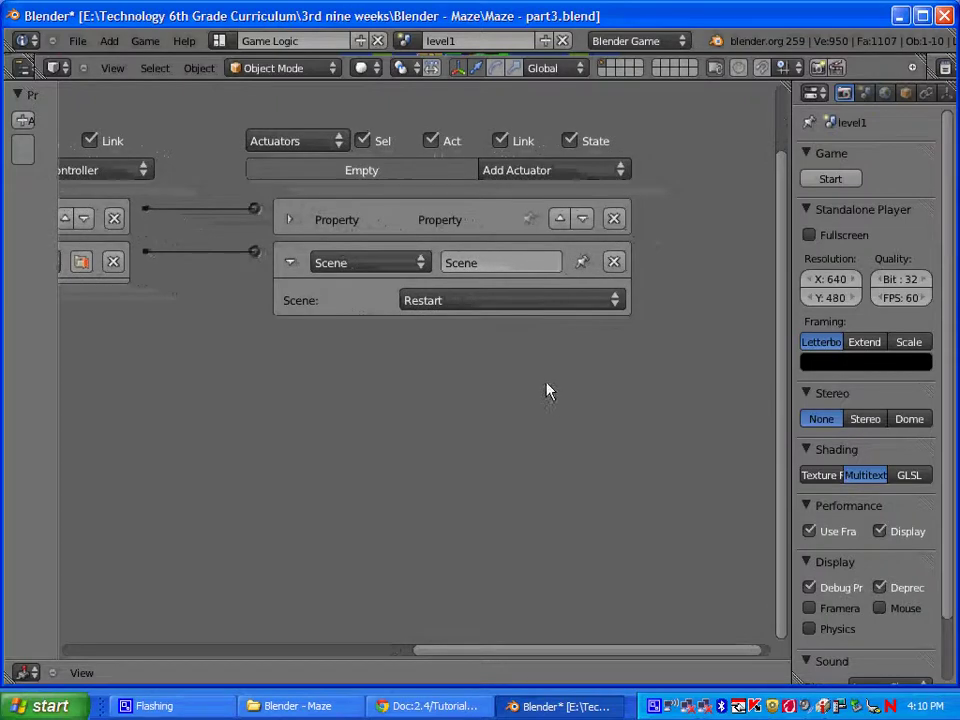
- Set the Scene actuator's mode to Set Scene with level2 as the target
left_click(521, 304)
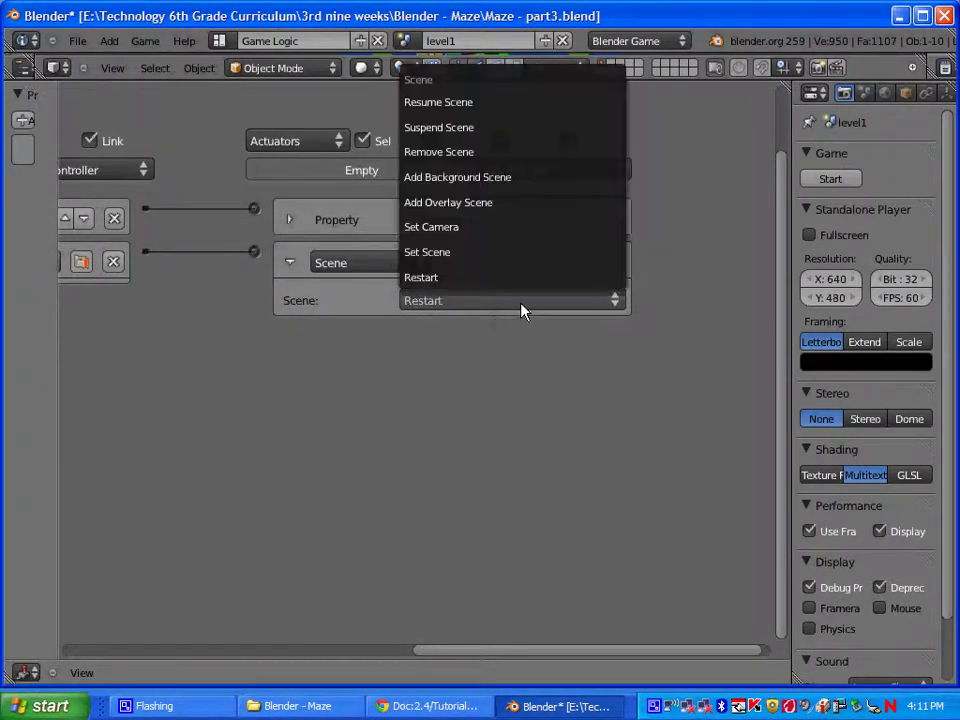
left_click(482, 257)
left_click(454, 333)
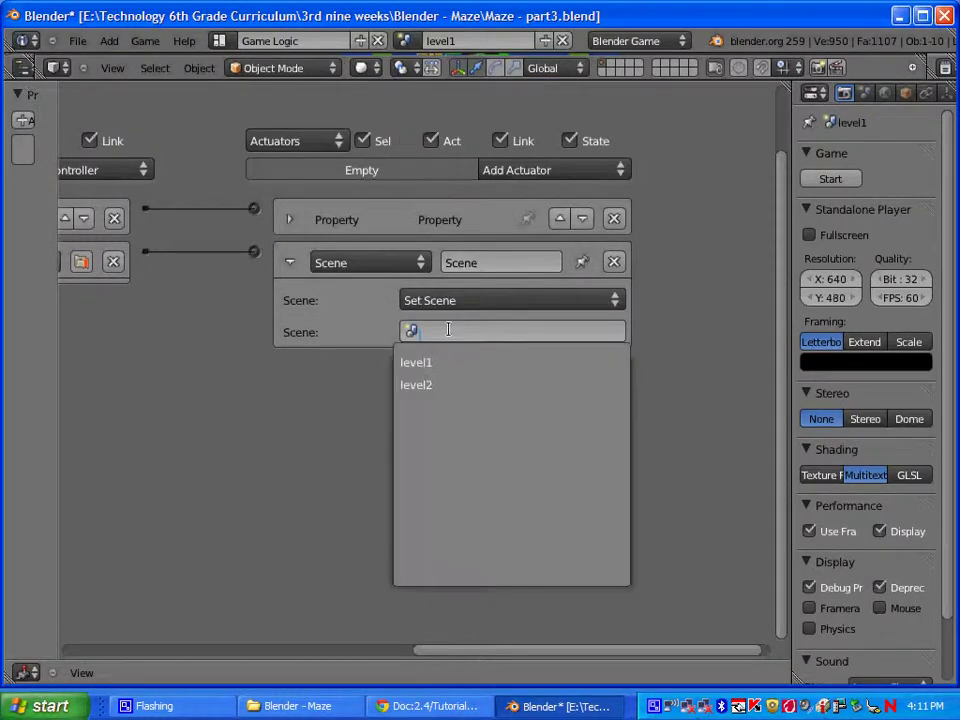
left_click(428, 386)
scroll(194, 397, "left", 10, "ctrl")
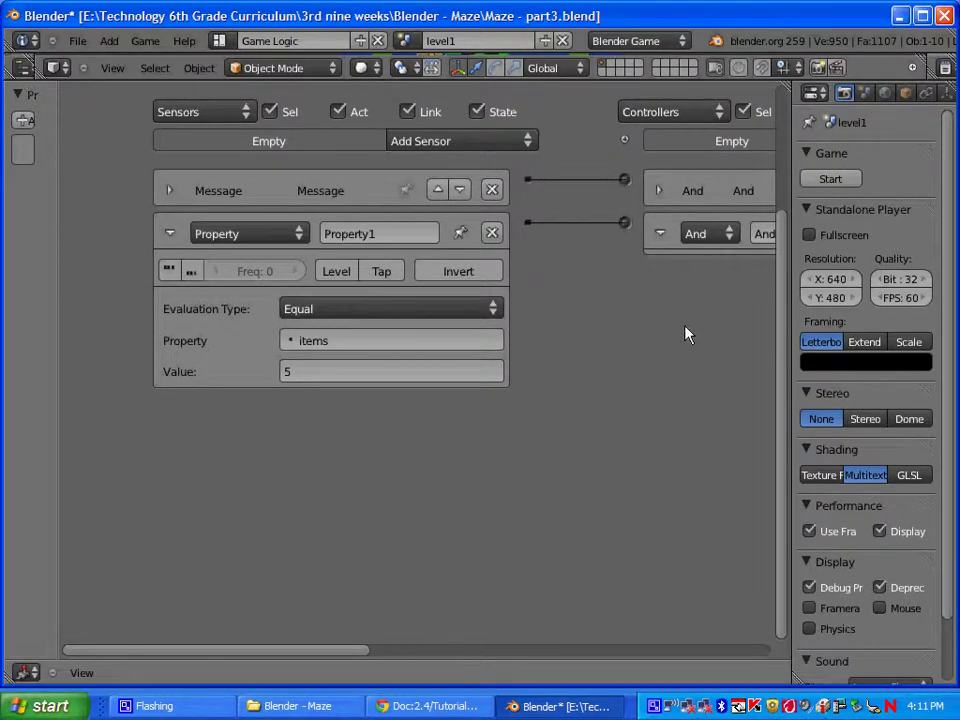
middle_click_drag(686, 332, 360, 373)
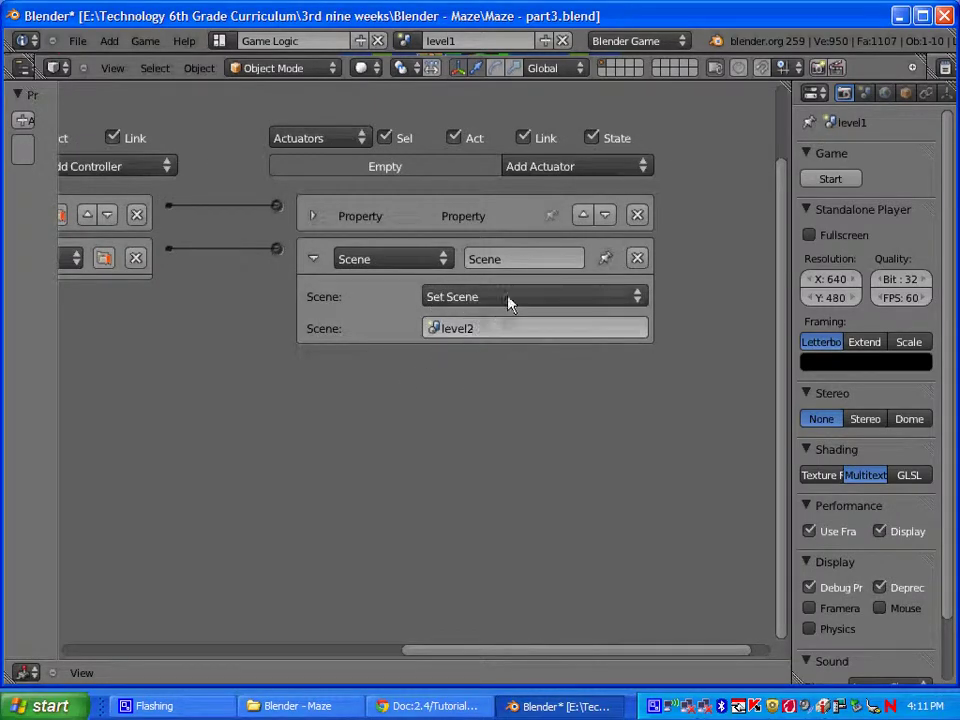
middle_click_drag(236, 377, 480, 381)
scroll(489, 375, "down", 4)
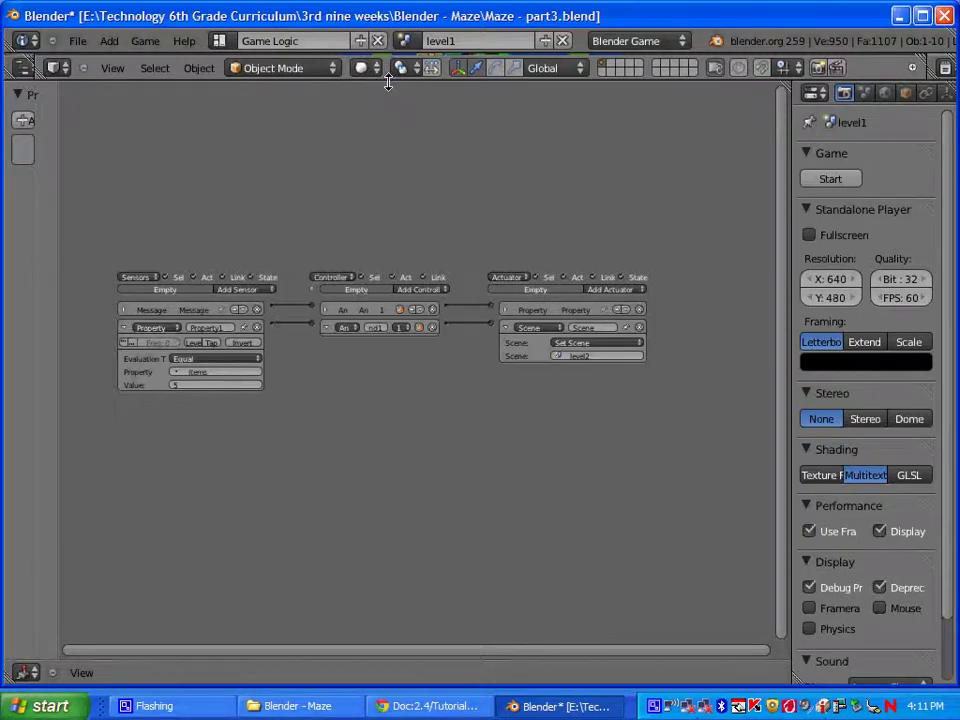
- Bring the 3D maze view back above the logic bricks and start the game
left_click_drag(388, 83, 405, 587)
scroll(484, 390, "up", 3)
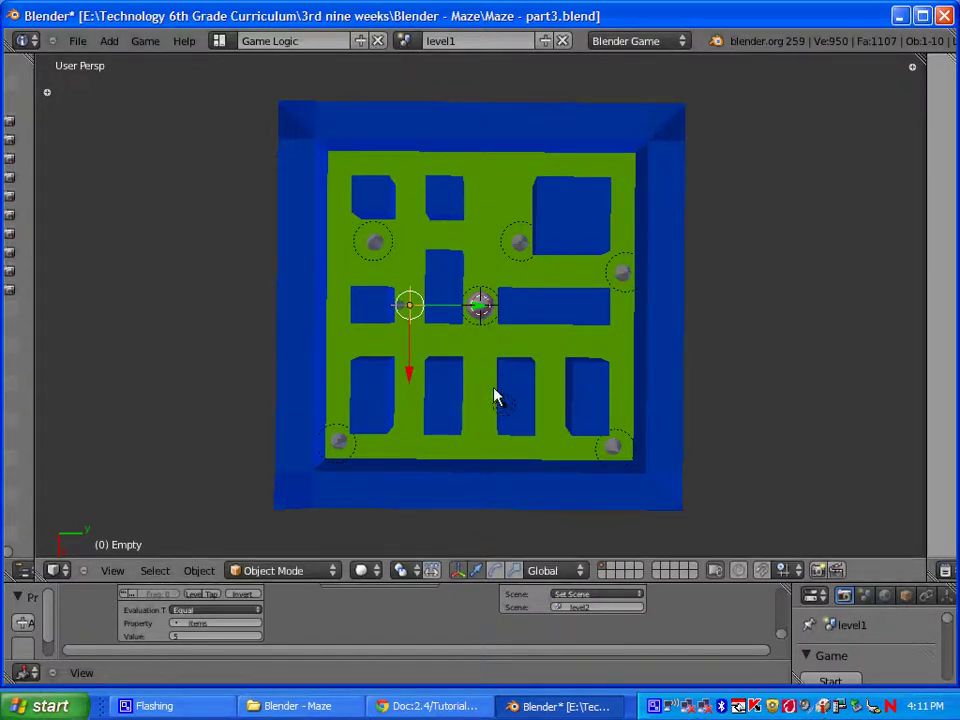
left_click(538, 310)
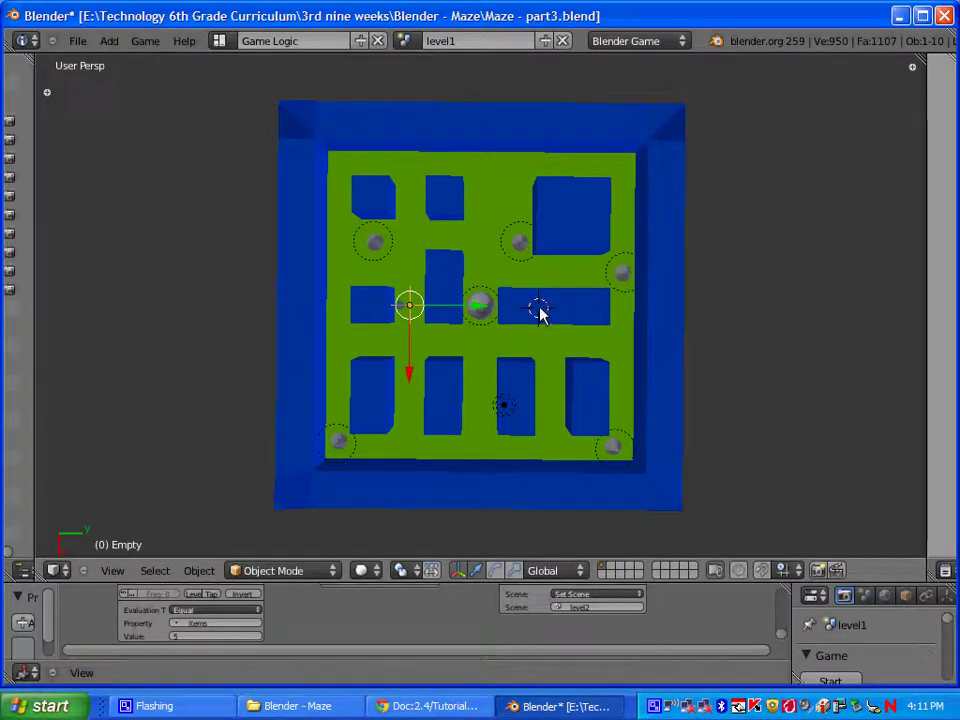
key("Num_Lock")
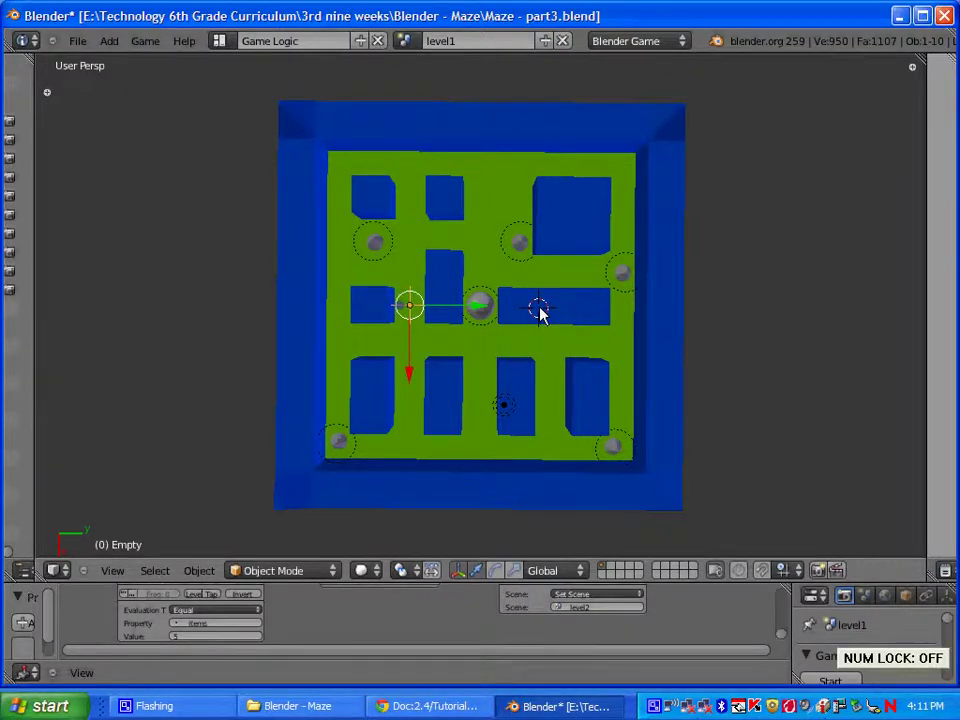
key("p")
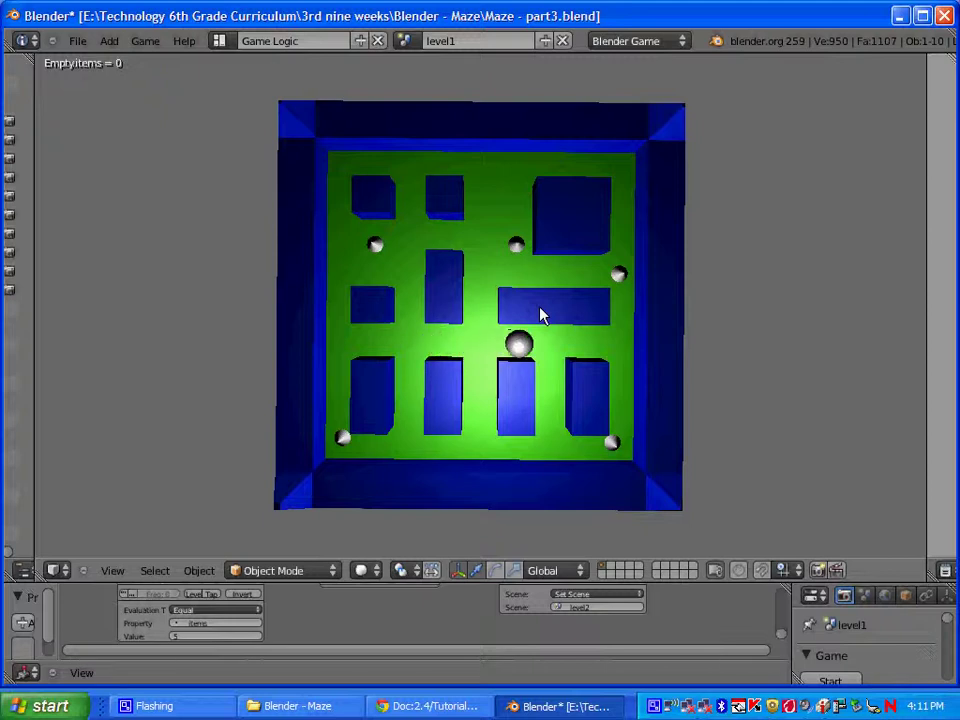
- Roll the ball around level1 collecting every item until the game switches to level2
key("Right")
key("Up")
key("Down")
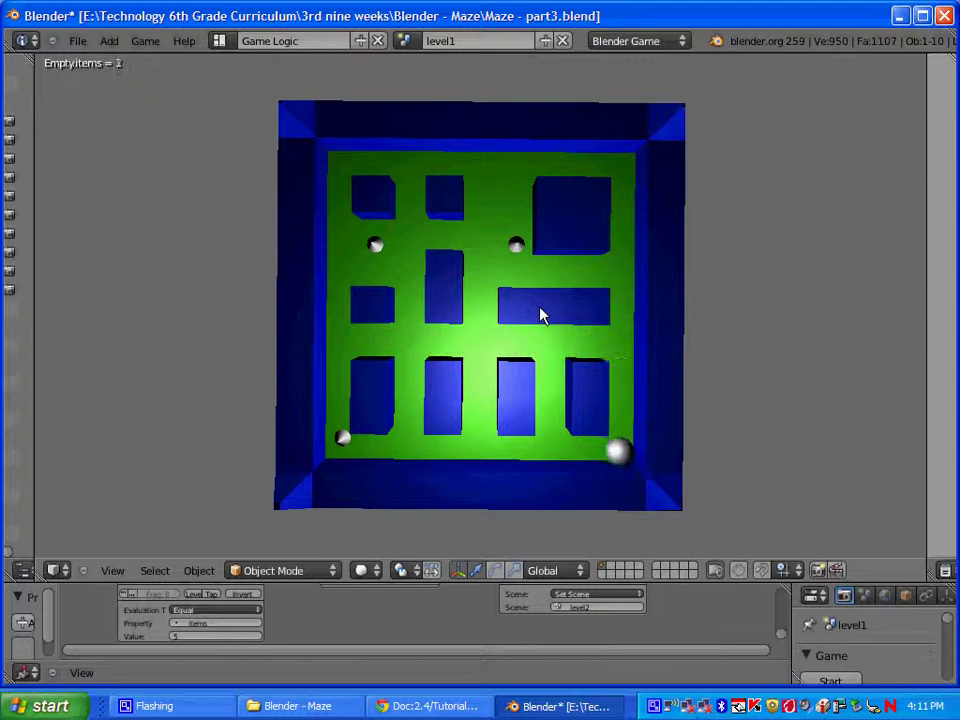
key("Left")
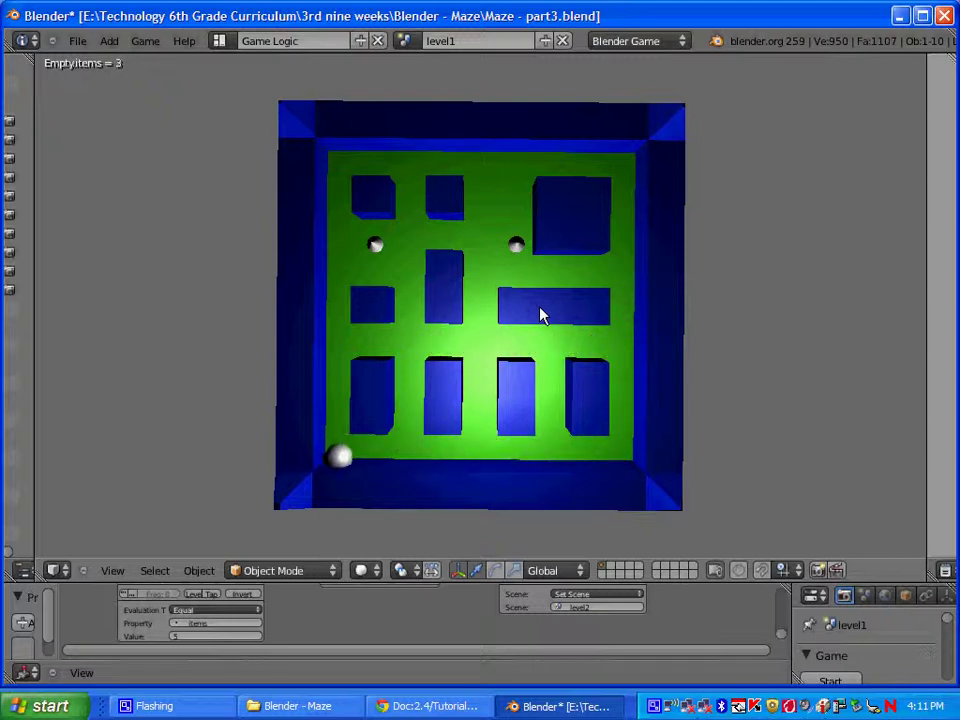
key("Up")
key("Right")
key("Left")
- Steer the ball around the level2 maze, then stop the game
key("Right")
key("Left")
key("Down")
key("Up")
key("Escape")
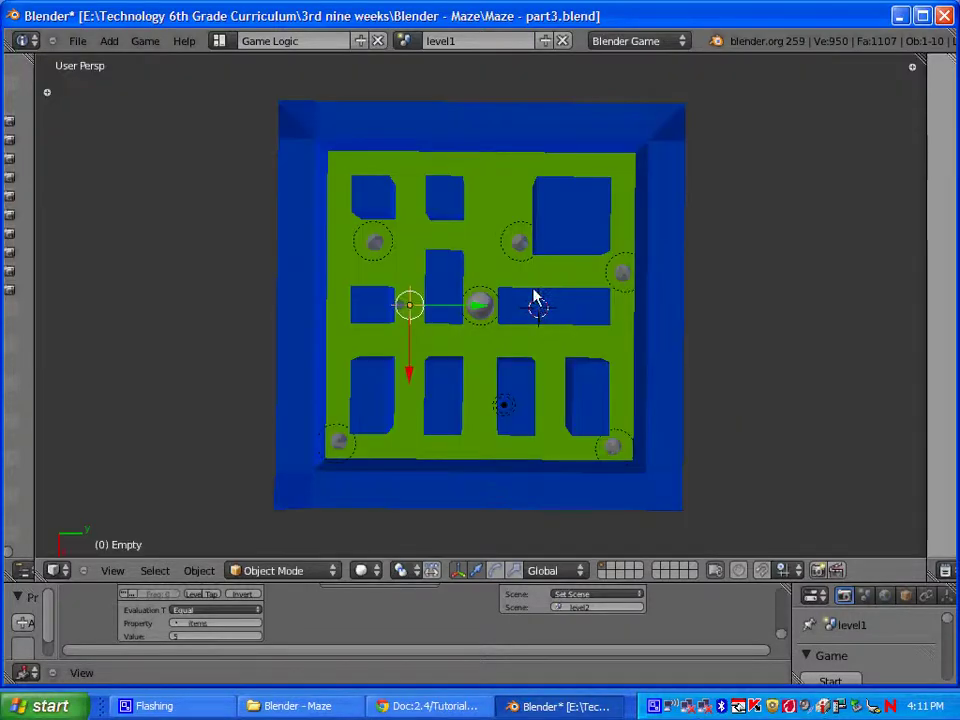
left_click_drag(453, 583, 470, 82)
scroll(445, 415, "up", 4)
scroll(445, 413, "up", 1)
middle_click_drag(182, 339, 375, 369)
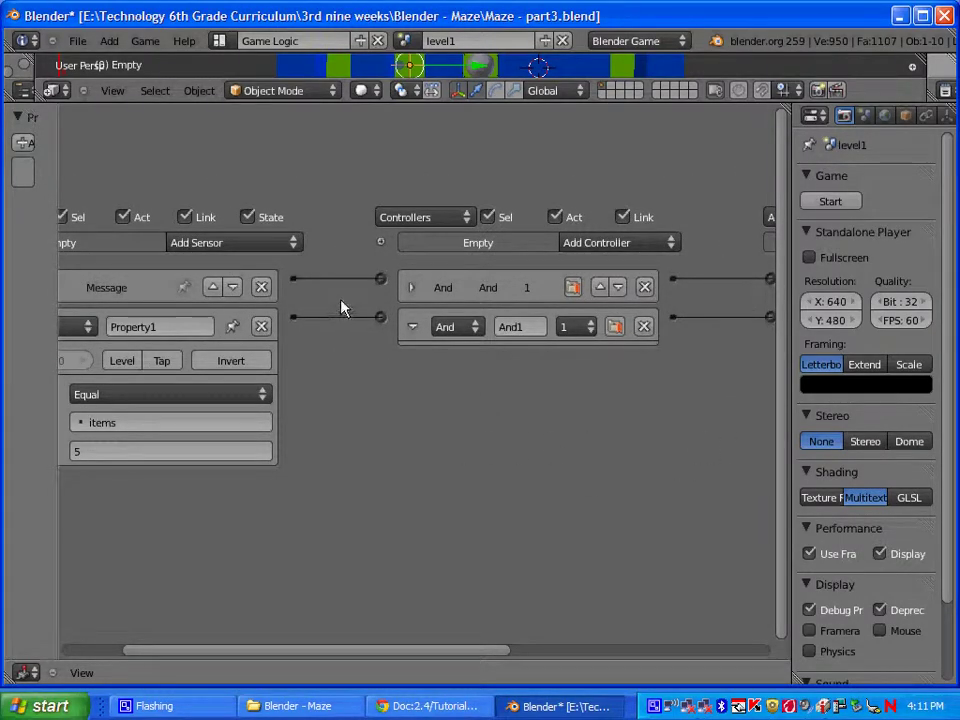
middle_click_drag(724, 405, 500, 383)
middle_click_drag(144, 320, 657, 425)
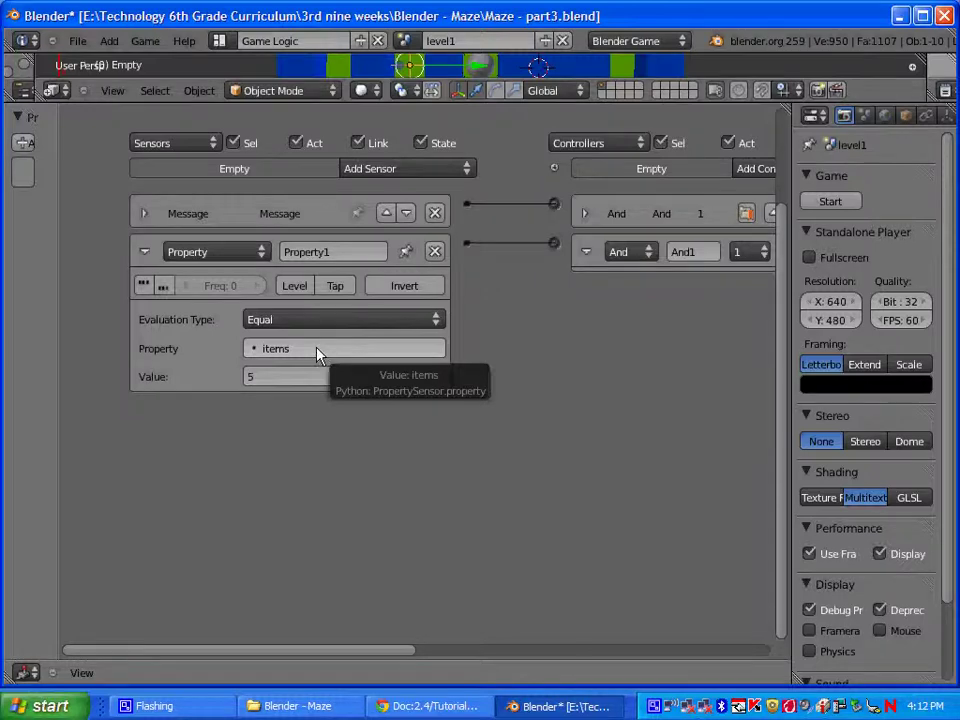
left_click(315, 349)
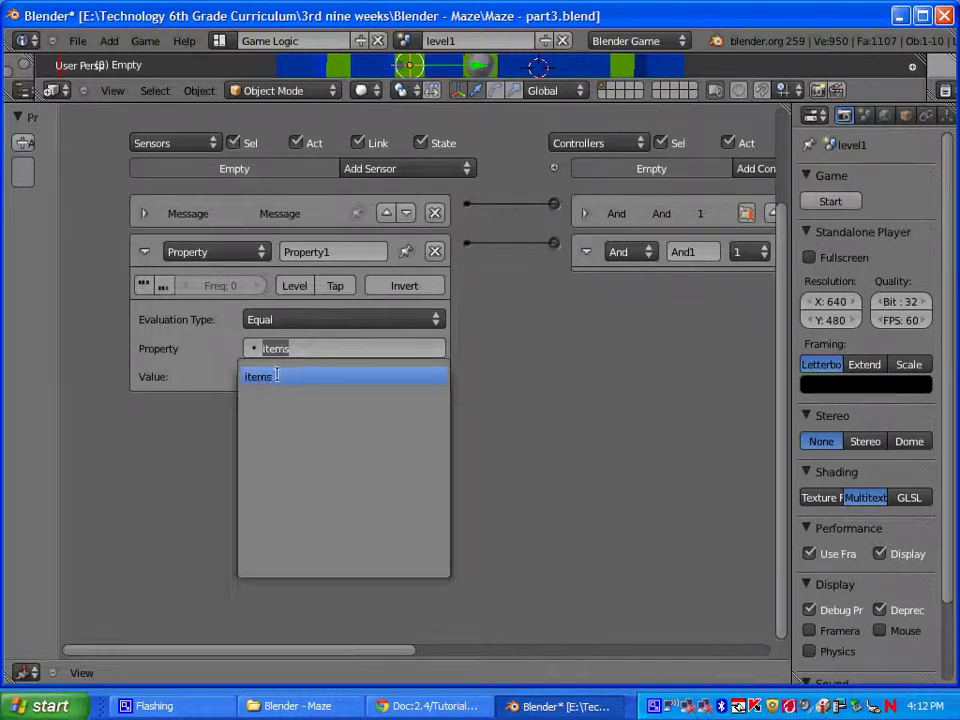
middle_click_drag(641, 422, 407, 411)
scroll(390, 408, "down", 2)
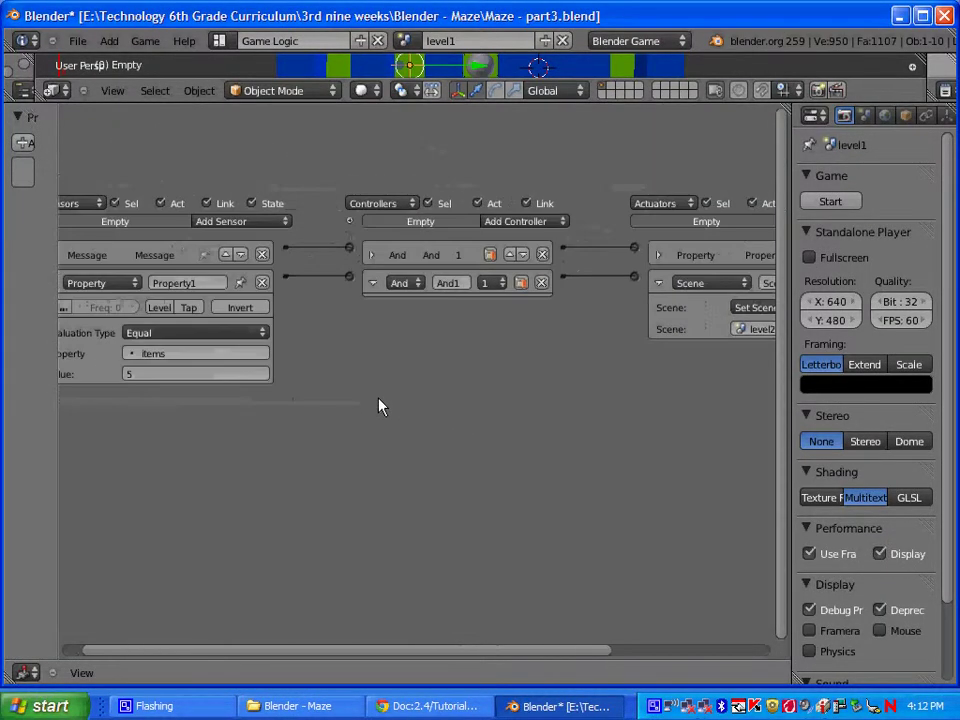
scroll(378, 405, "down", 2)
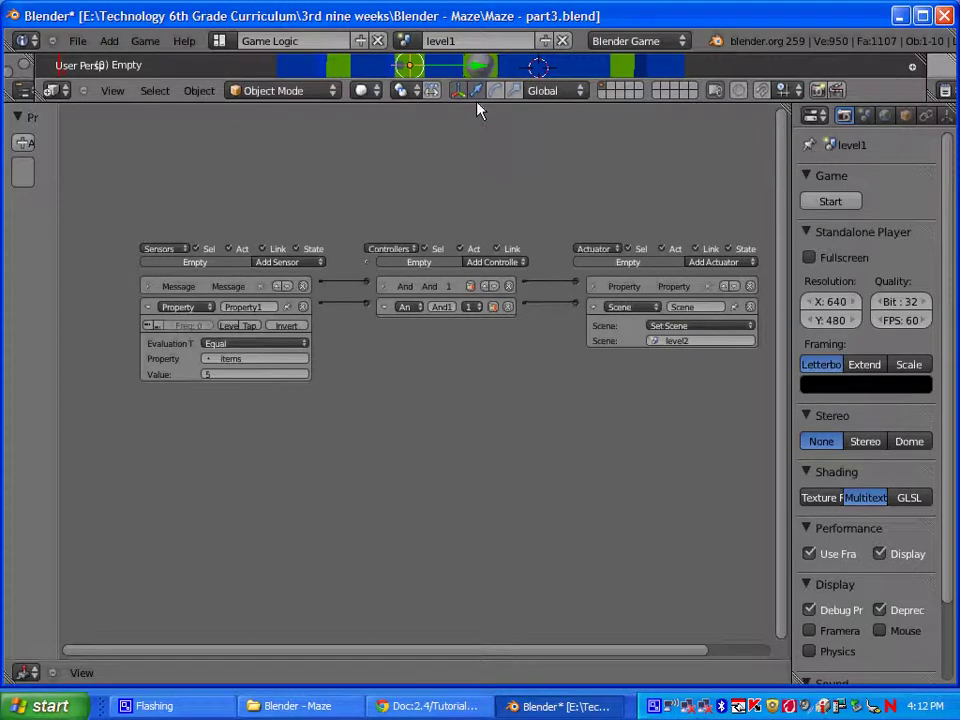
left_click_drag(477, 100, 493, 521)
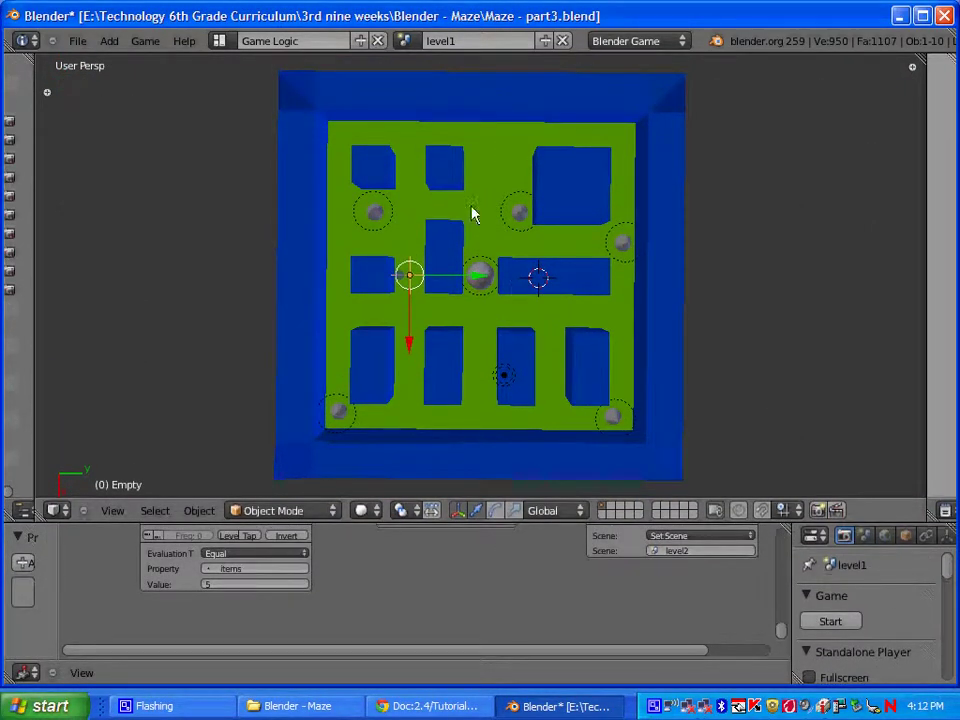
- Switch to the level2 scene and delete its existing maze plane
left_click(408, 45)
left_click(440, 86)
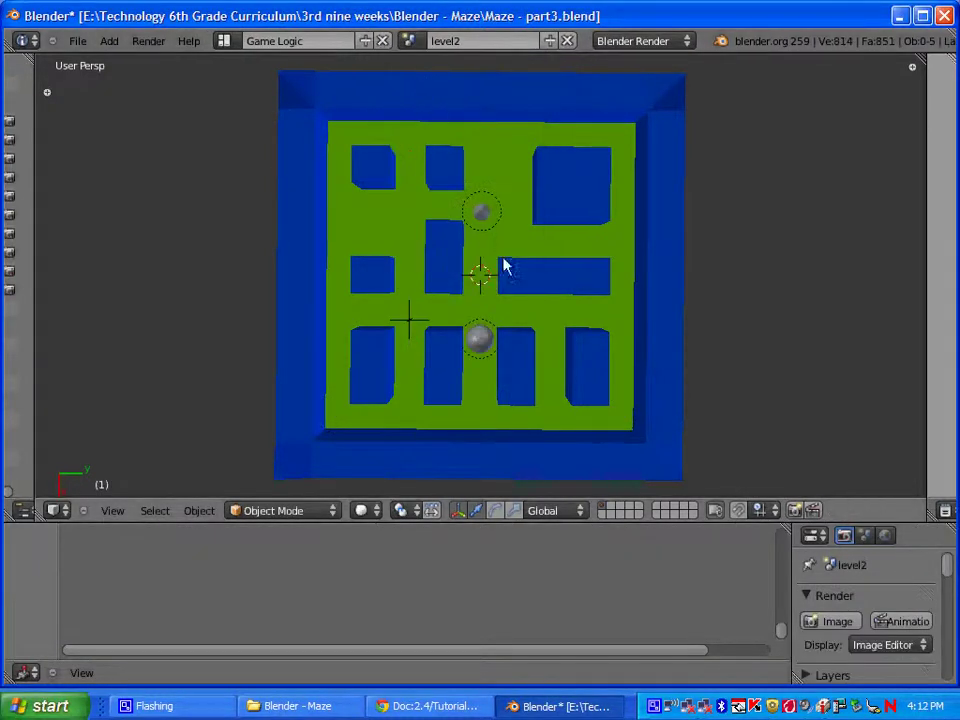
right_click(614, 297)
key("x")
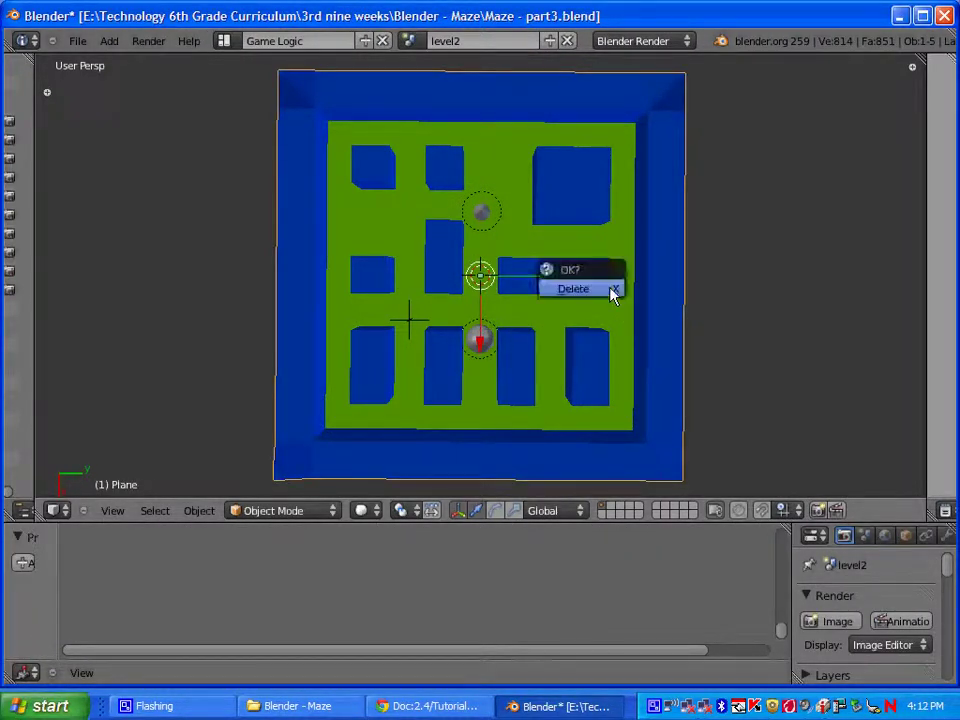
left_click(614, 295)
scroll(572, 283, "up", 5)
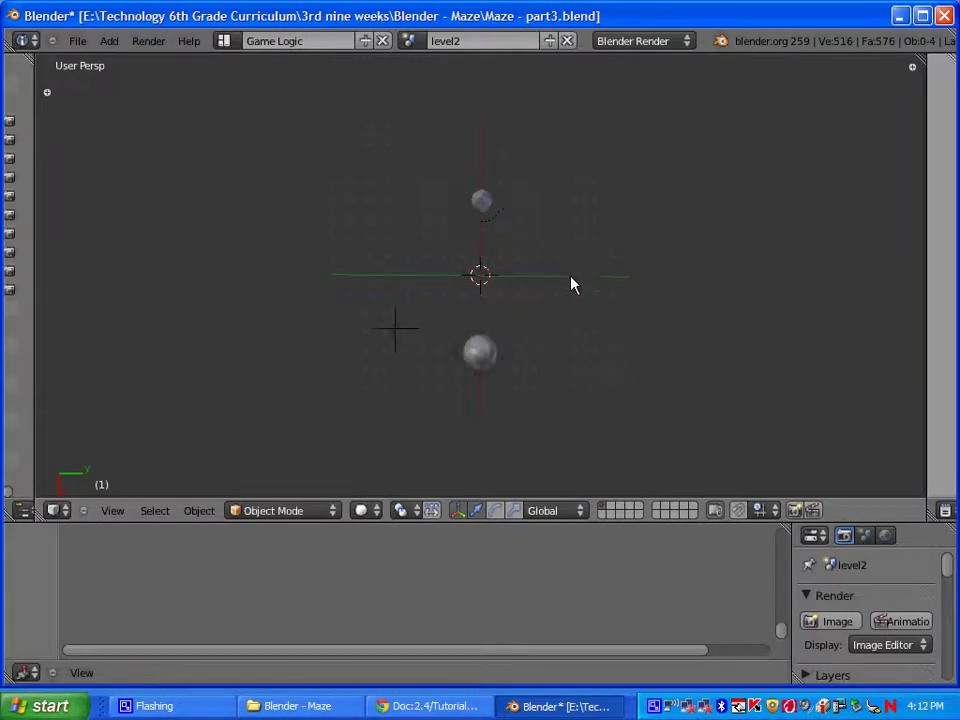
- Add a new plane mesh and scale it up by 10
left_click(109, 41)
mouse_move(114, 62)
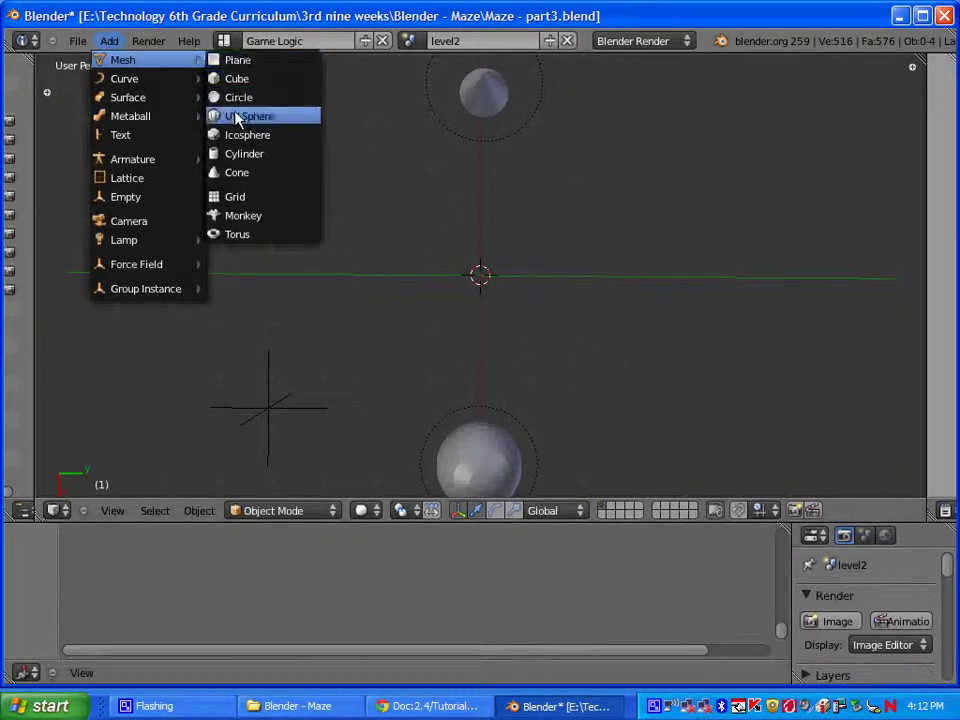
left_click(238, 66)
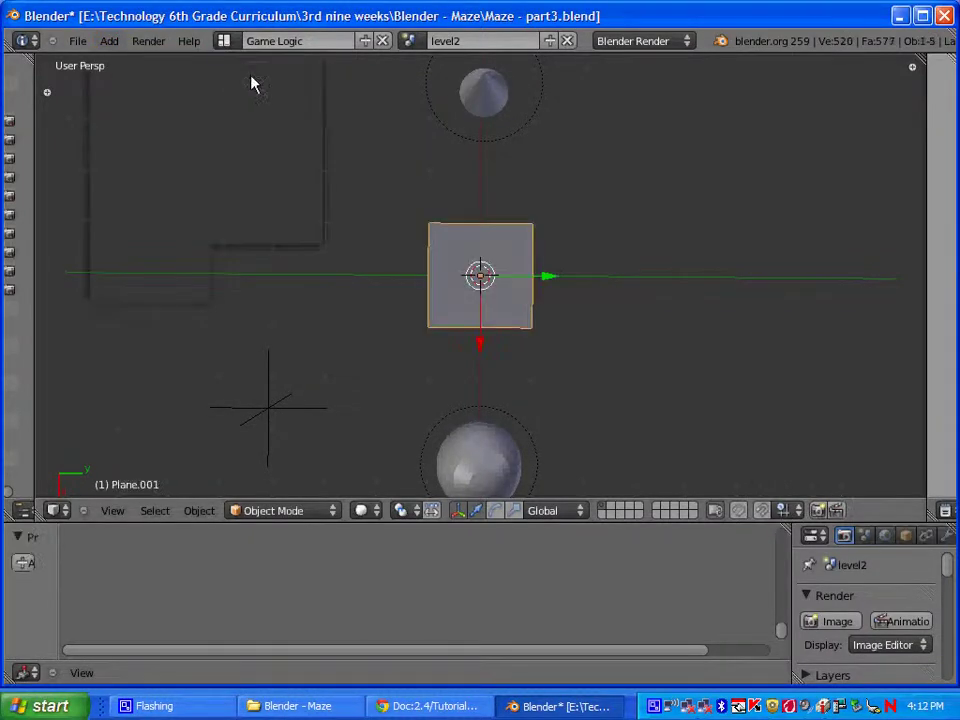
scroll(557, 306, "down", 4)
type("s")
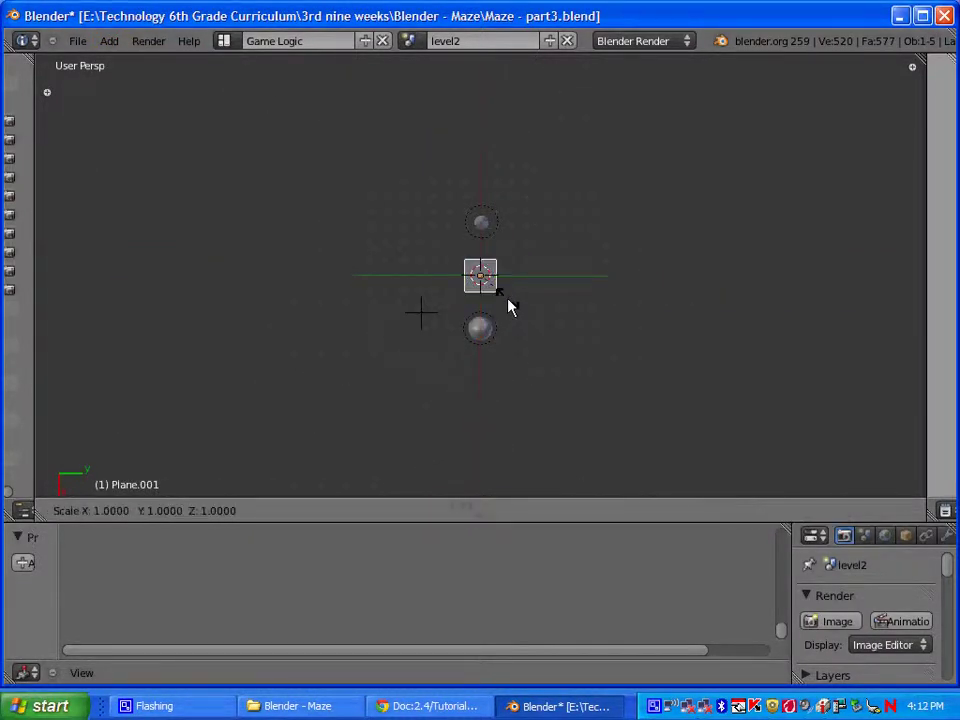
type("10")
key("Return")
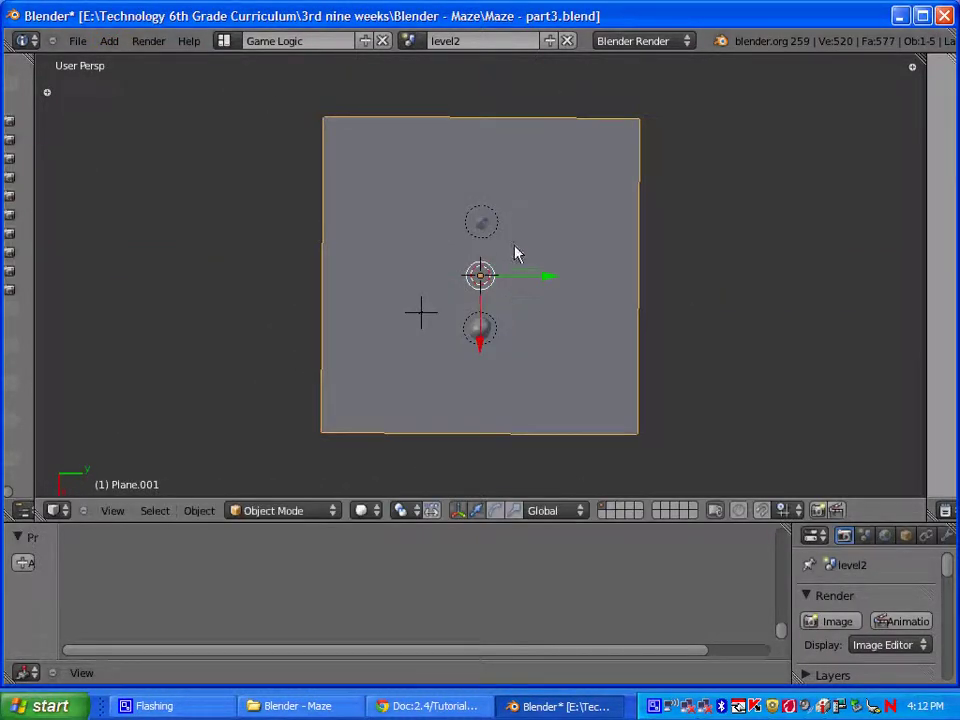
- Put the plane into Edit Mode and widen the object list panel
left_click(279, 512)
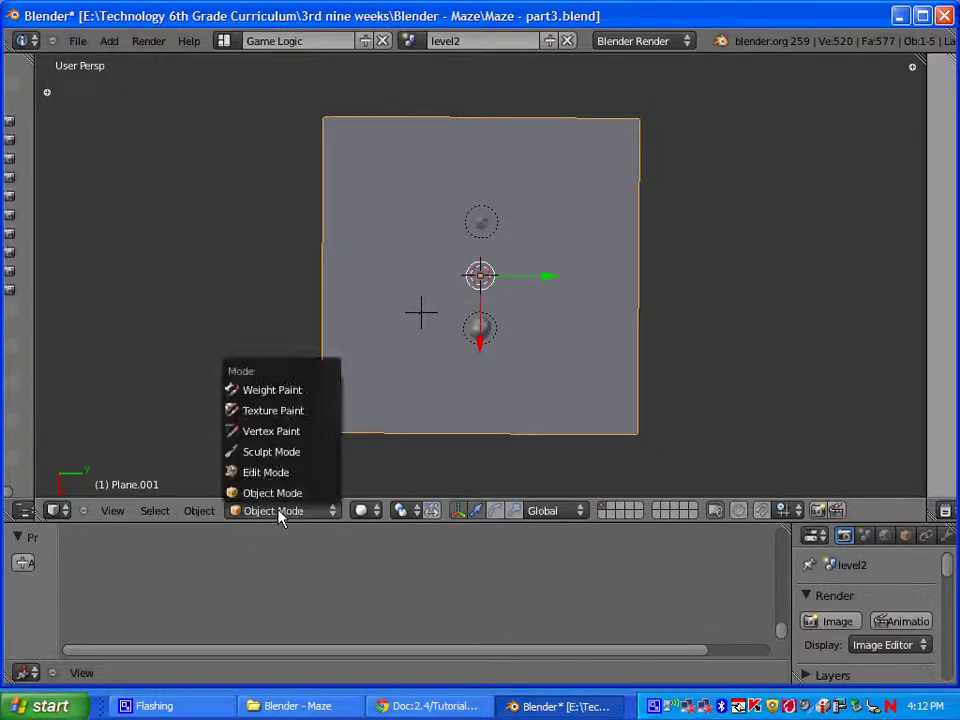
left_click(280, 472)
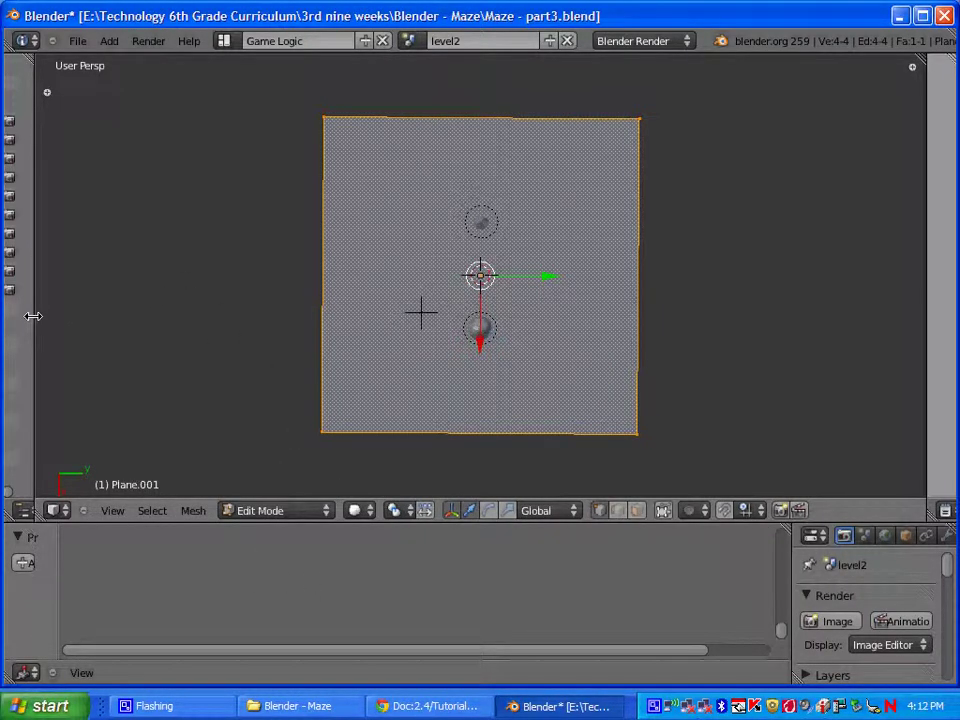
left_click_drag(35, 315, 90, 316)
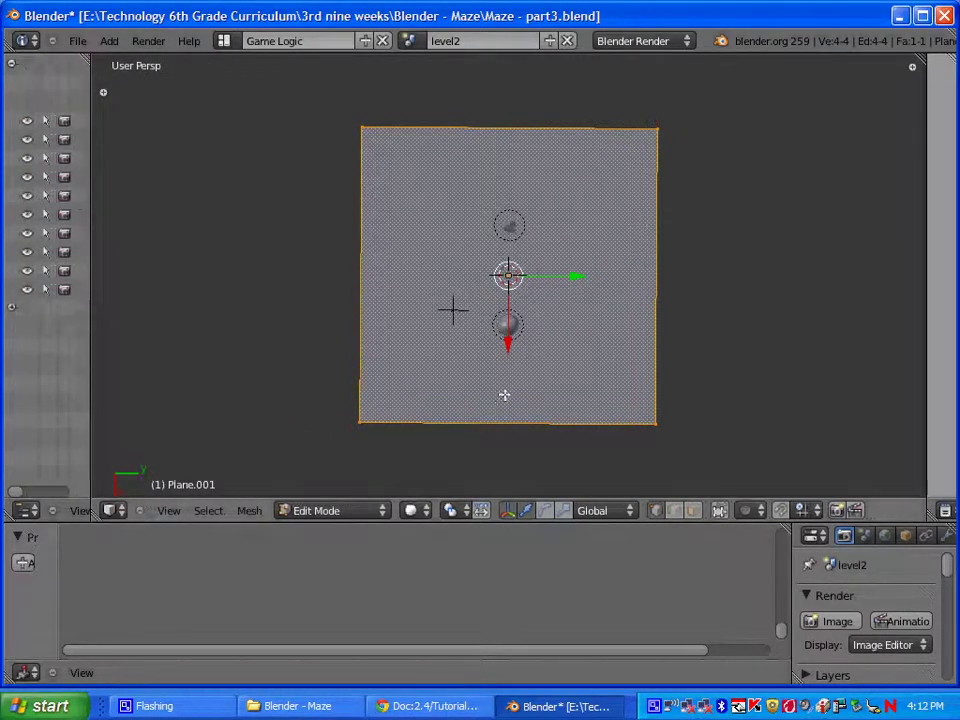
scroll(523, 357, "up", 2)
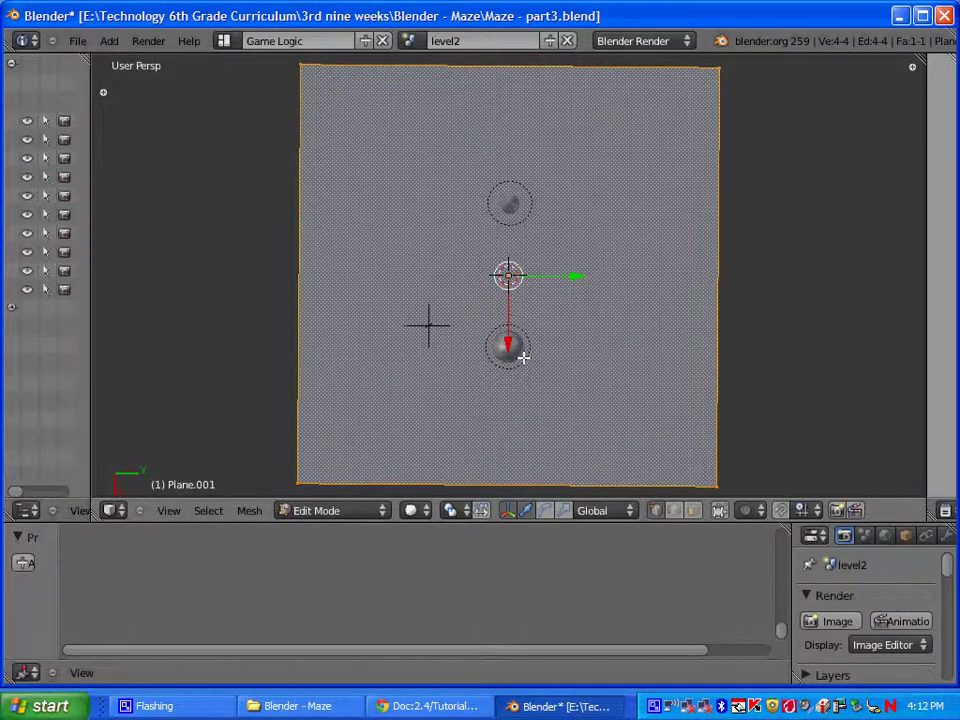
left_click(225, 41)
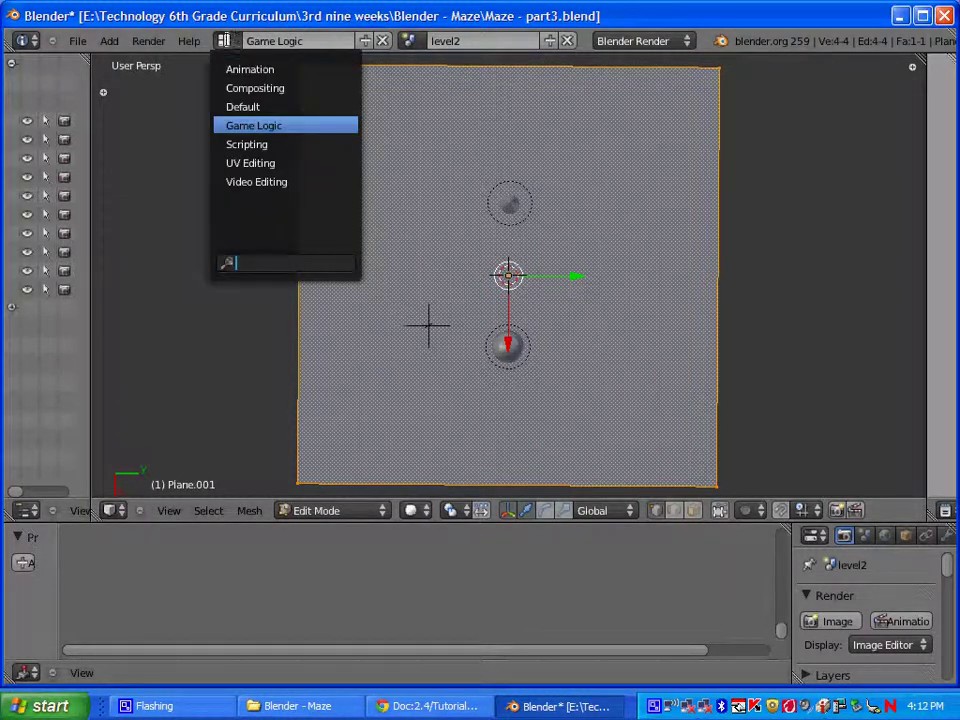
- Switch to the Default screen layout and reselect the level2 scene
left_click(236, 107)
left_click(408, 40)
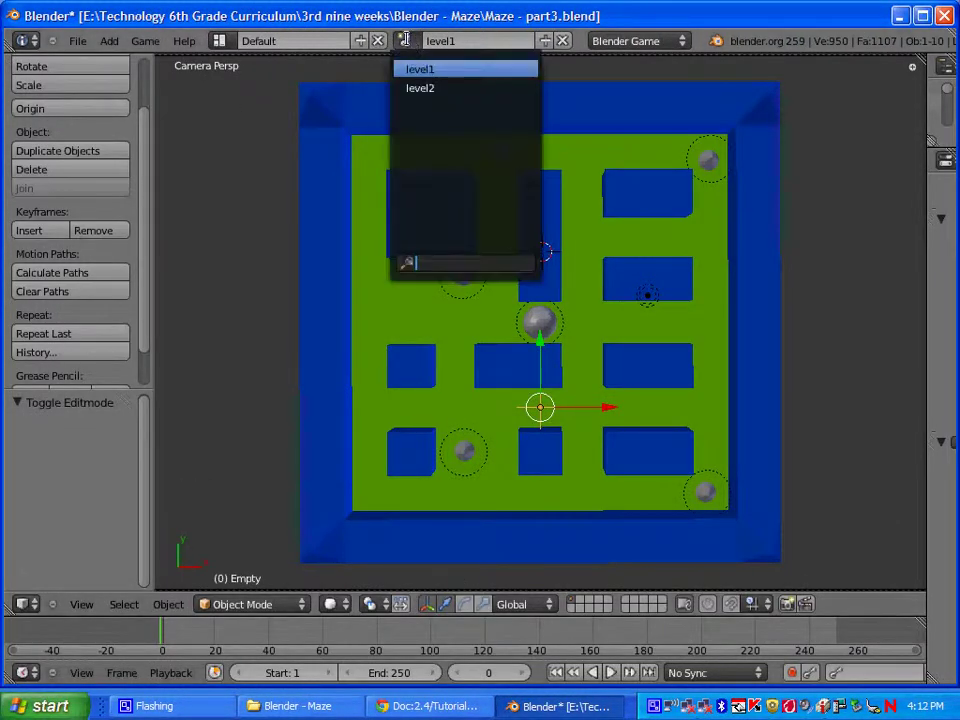
left_click(440, 88)
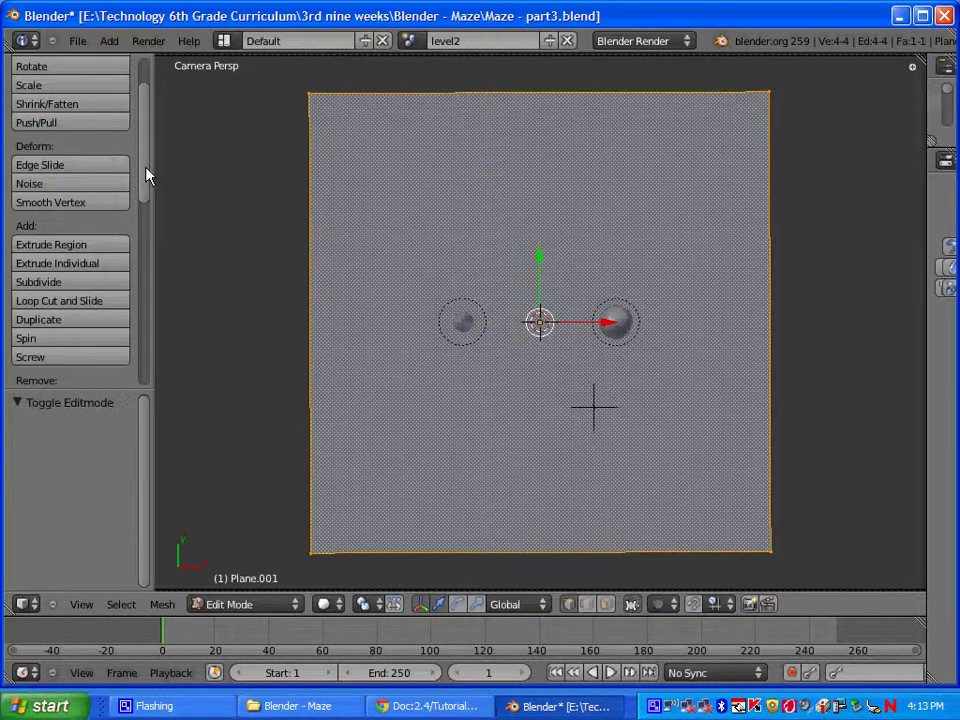
mouse_move(146, 176)
left_mouse_down()
mouse_move(146, 364)
mouse_move(144, 184)
left_mouse_up()
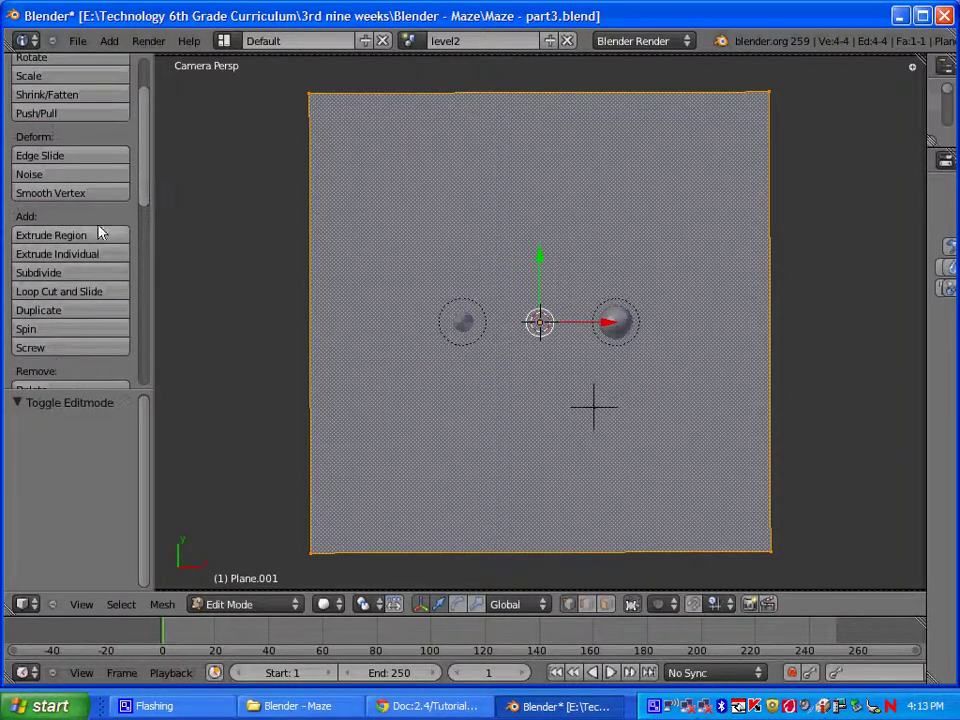
- Subdivide the plane with 15 cuts
left_click(43, 274)
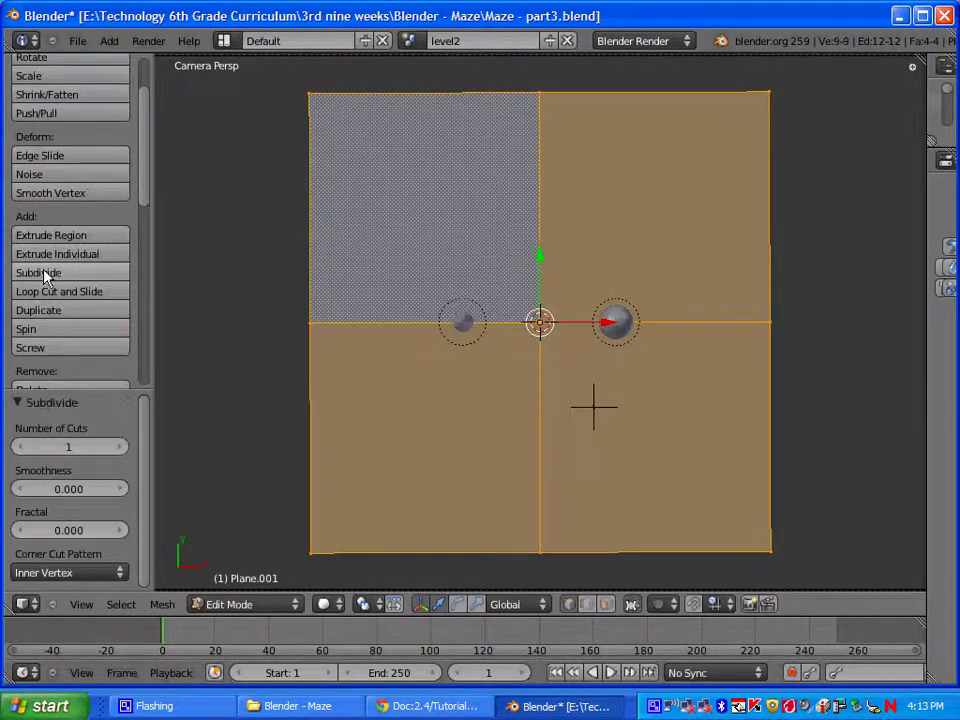
left_click(66, 447)
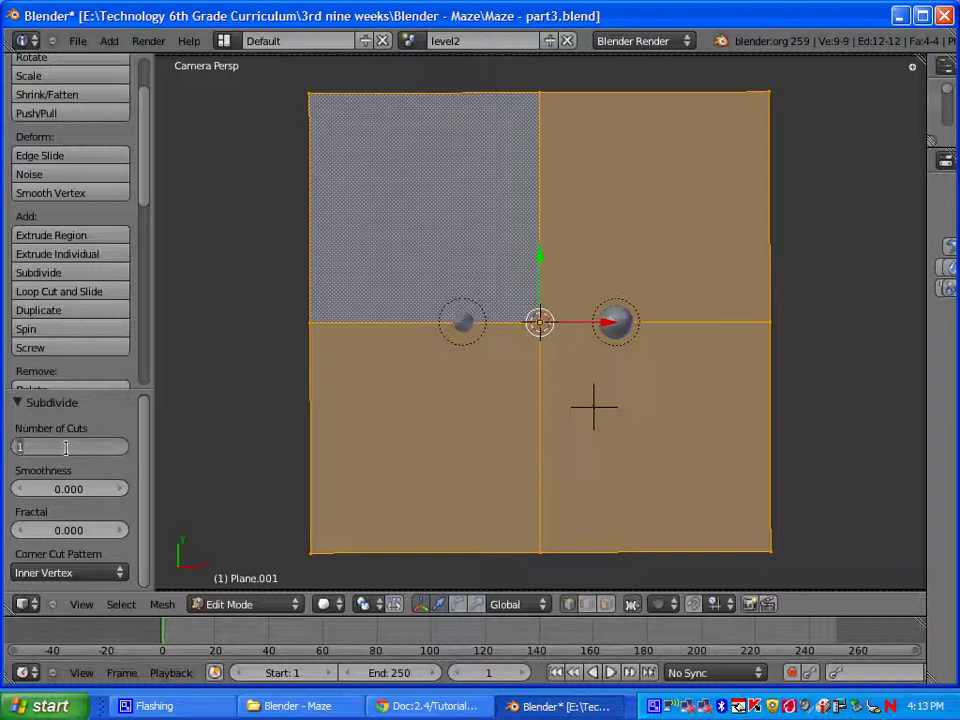
type("5")
key("Return")
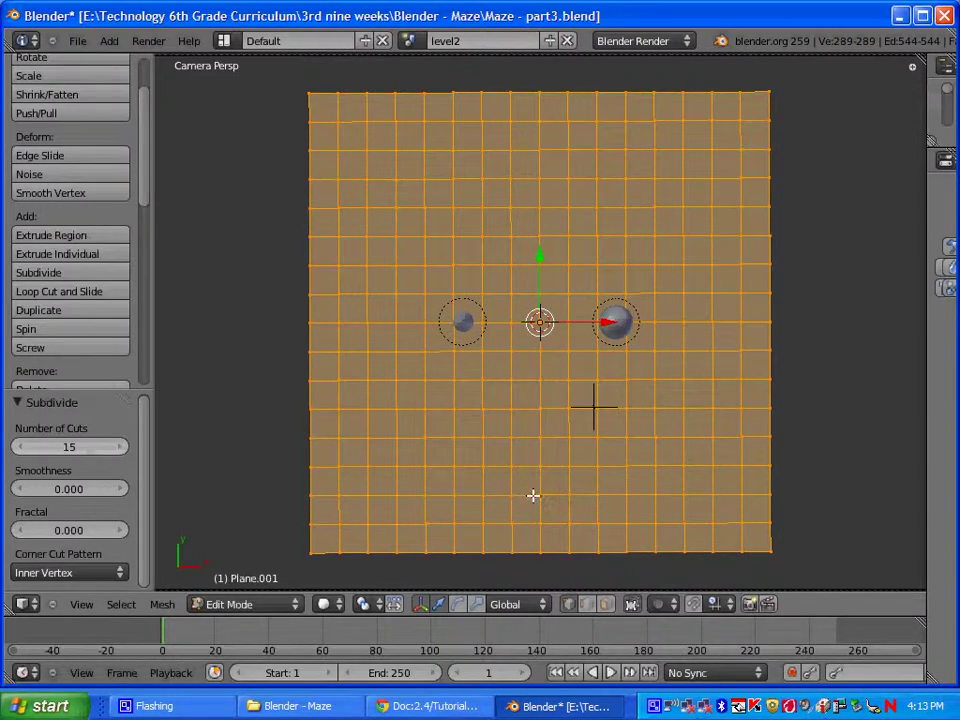
- Orbit and zoom to a near top-down perspective view of the subdivided grid
mouse_move(534, 495)
middle_mouse_down()
mouse_move(533, 452)
mouse_move(531, 497)
middle_mouse_up()
middle_click_drag(538, 416, 536, 328)
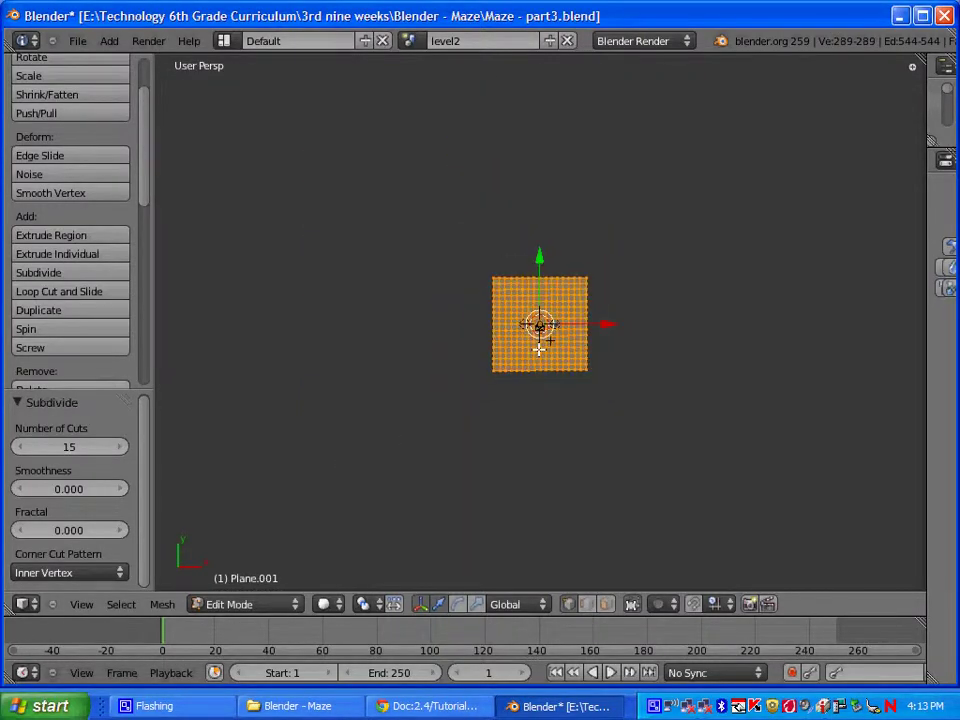
scroll(538, 349, "up", 2)
scroll(538, 349, "up", 4)
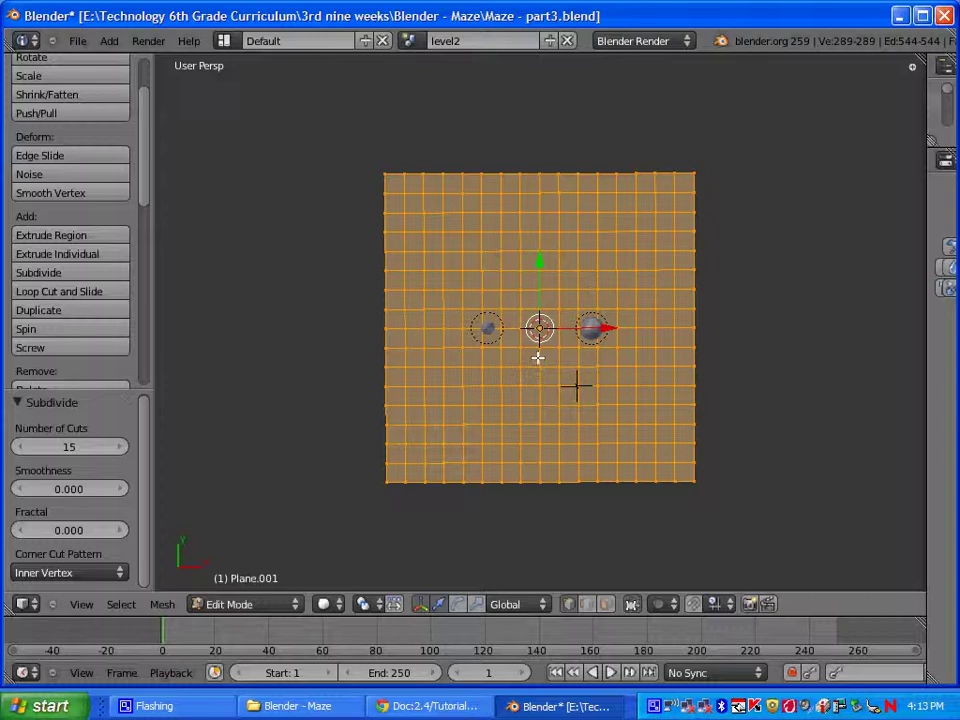
key("Num_Lock")
scroll(538, 357, "down", 1)
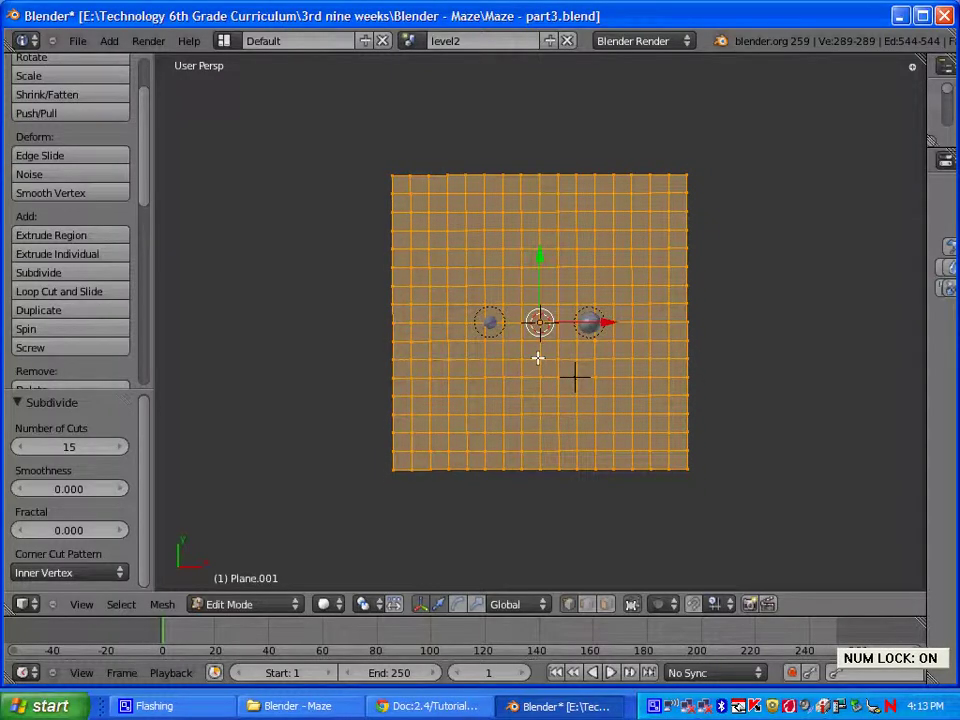
scroll(563, 379, "up", 4)
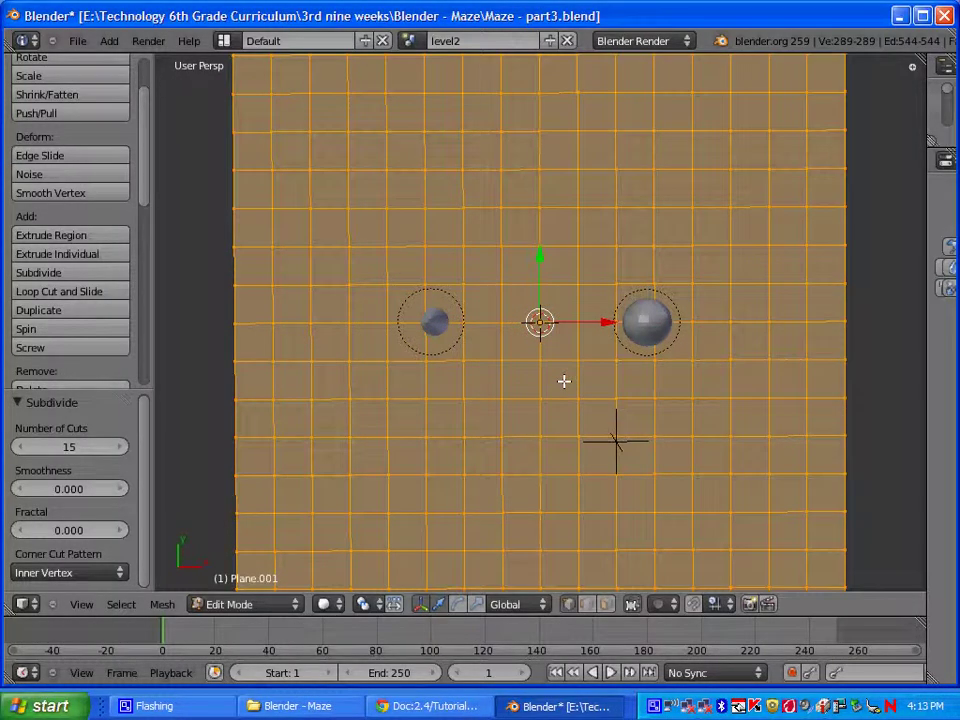
key("Num_Lock")
middle_click_drag(572, 373, 534, 307)
scroll(534, 307, "down", 3)
scroll(551, 332, "down", 2)
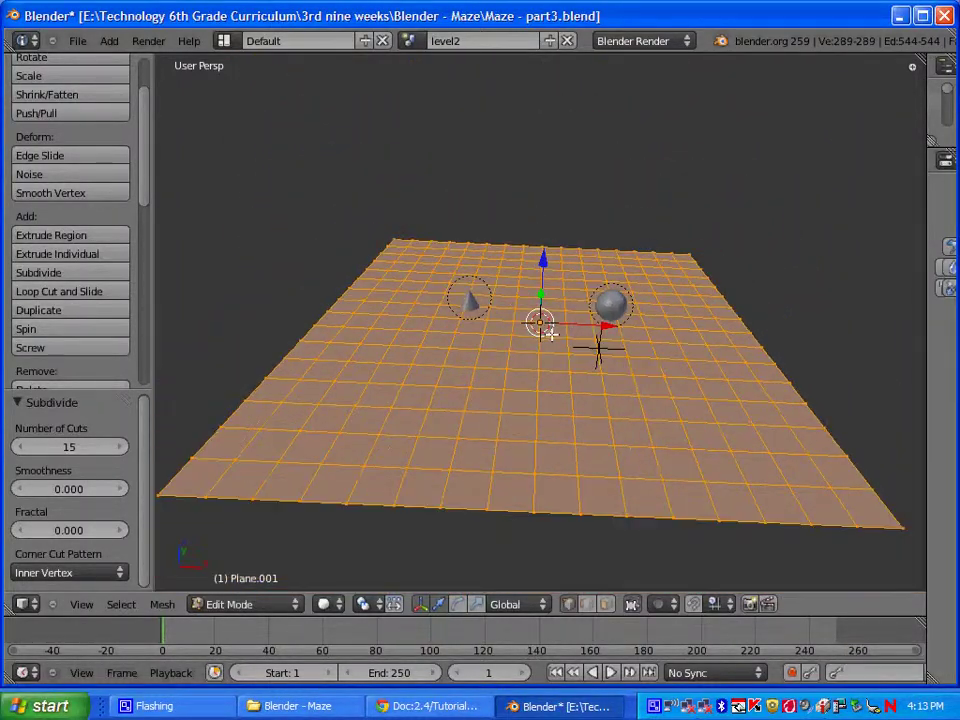
middle_click_drag(510, 388, 511, 450)
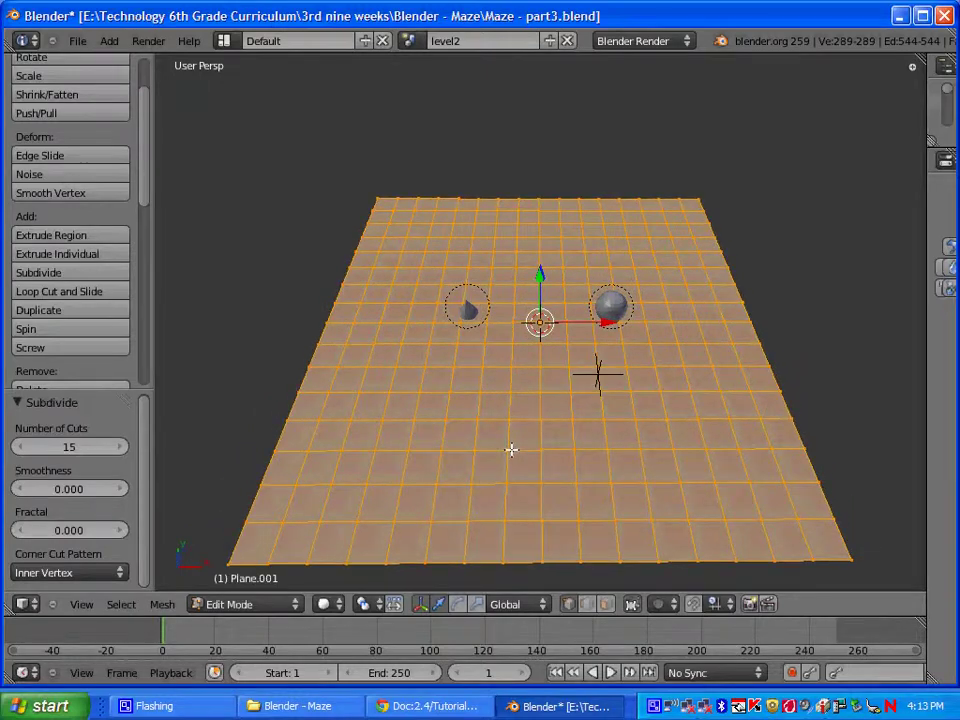
- In face select mode, deselect a block of eight faces near the lower-left corner
left_click(605, 608)
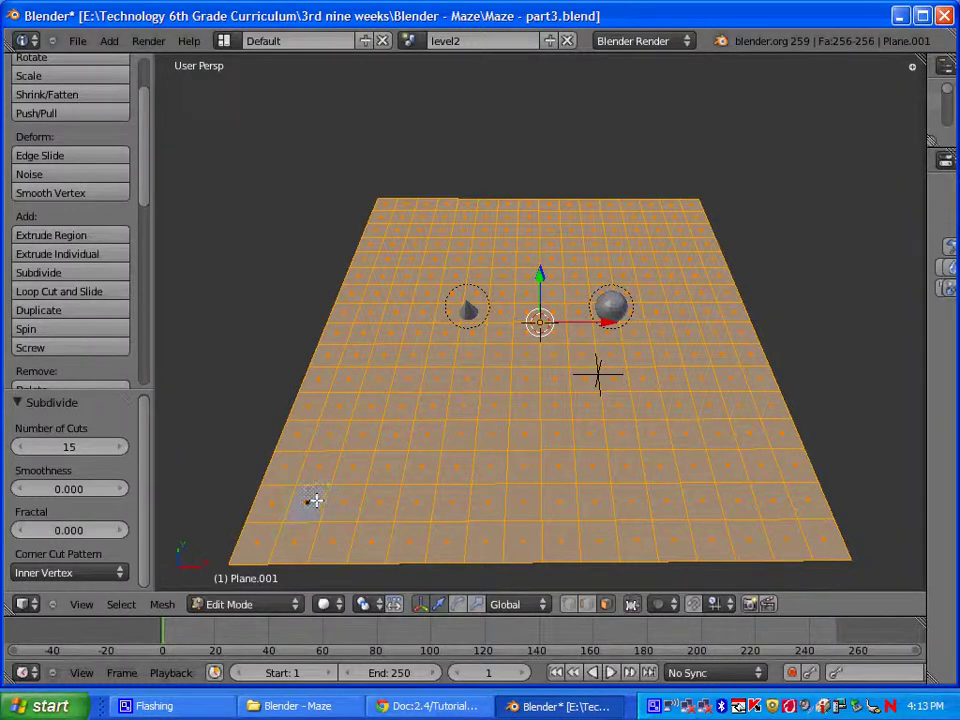
right_click(350, 503, "shift")
right_click(390, 503, "shift")
right_click(420, 501, "shift")
right_click(405, 470, "shift")
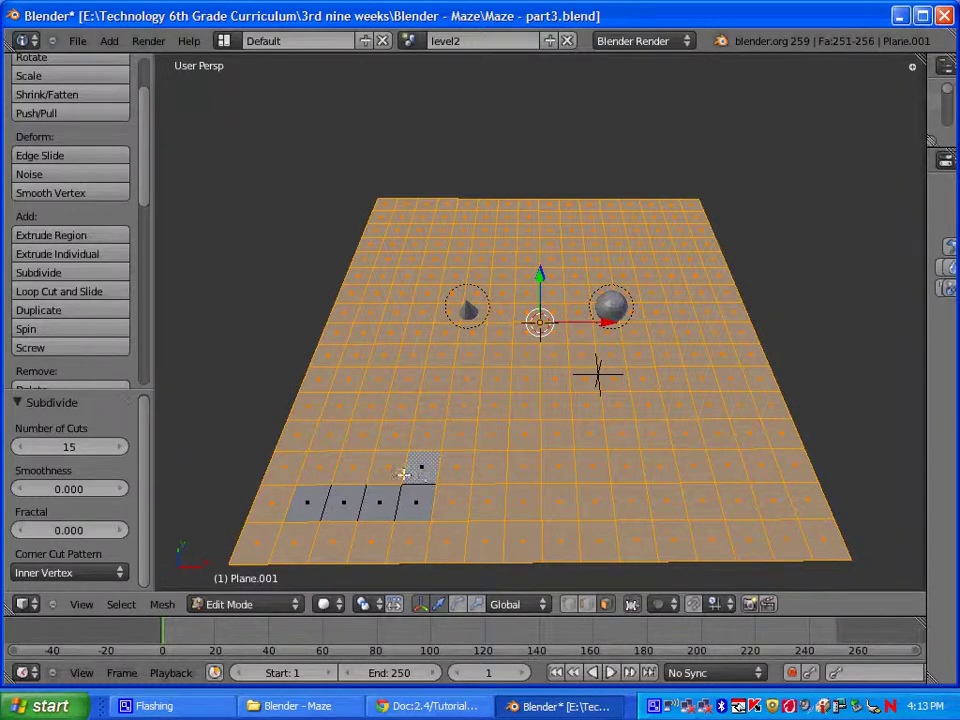
right_click(385, 468, "shift")
right_click(354, 468, "shift")
right_click(322, 466, "shift")
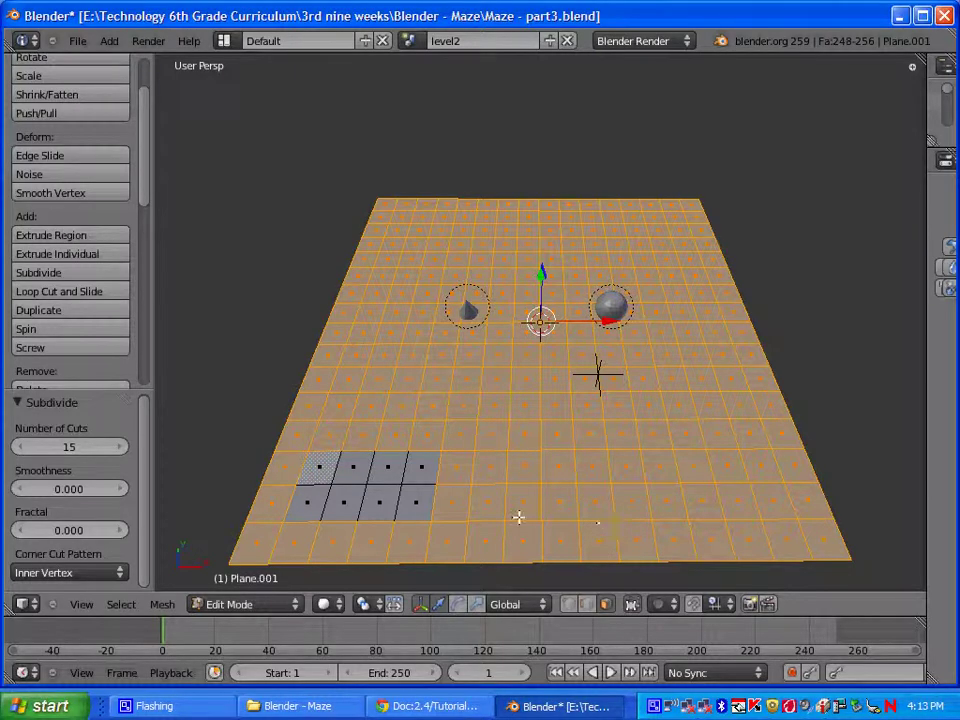
- Extrude the remaining selected faces 2 units along Z and orbit to check the result
middle_click_drag(552, 548, 557, 344)
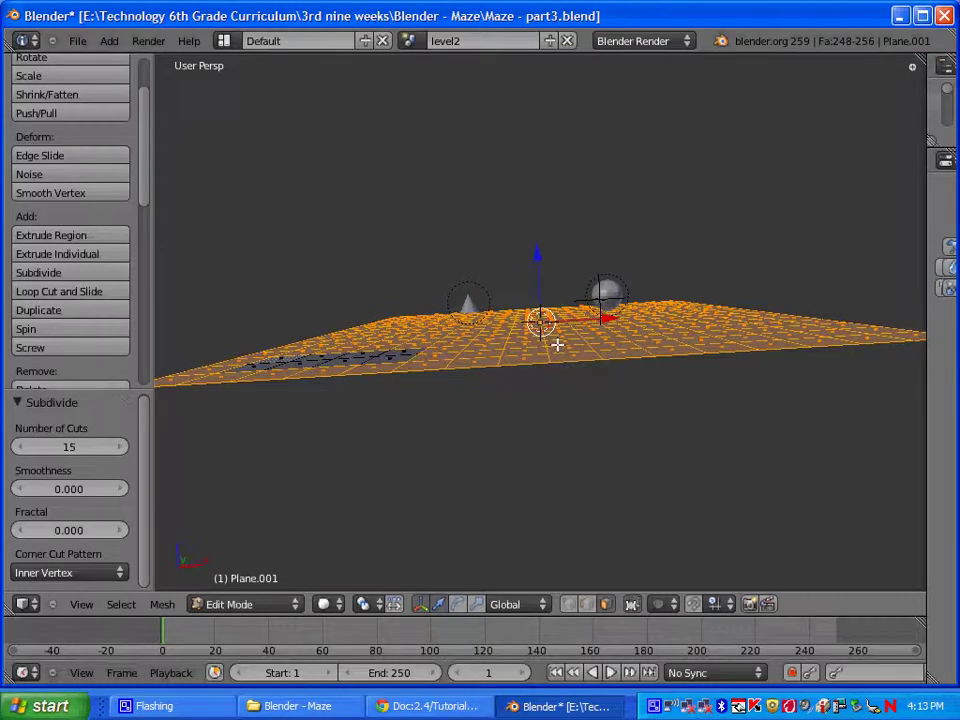
type("el")
type("2")
key("Return")
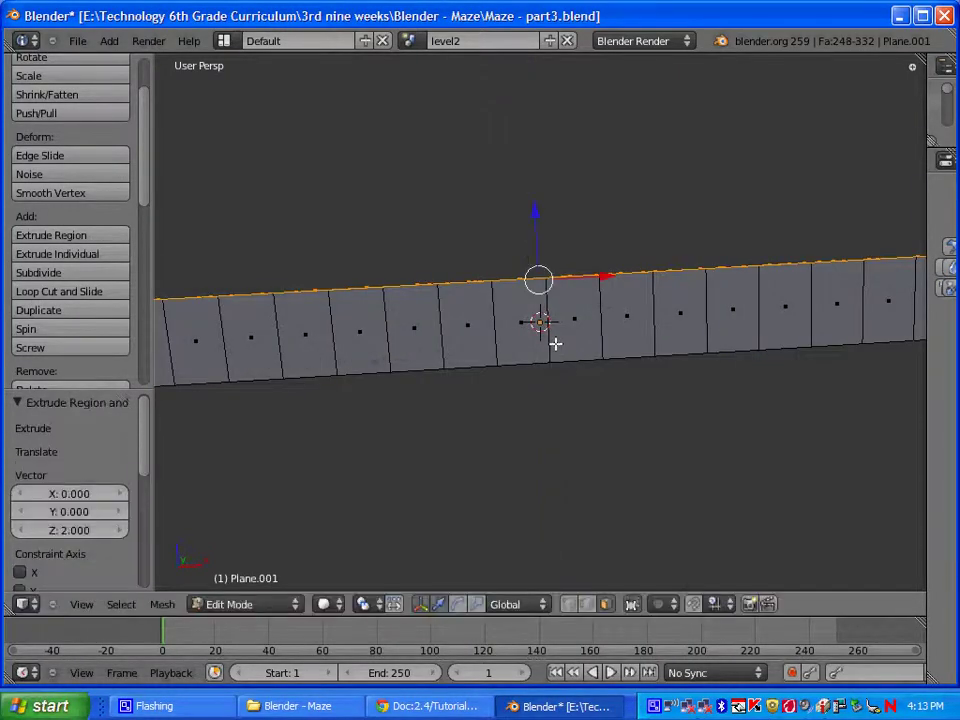
middle_click_drag(551, 336, 574, 437)
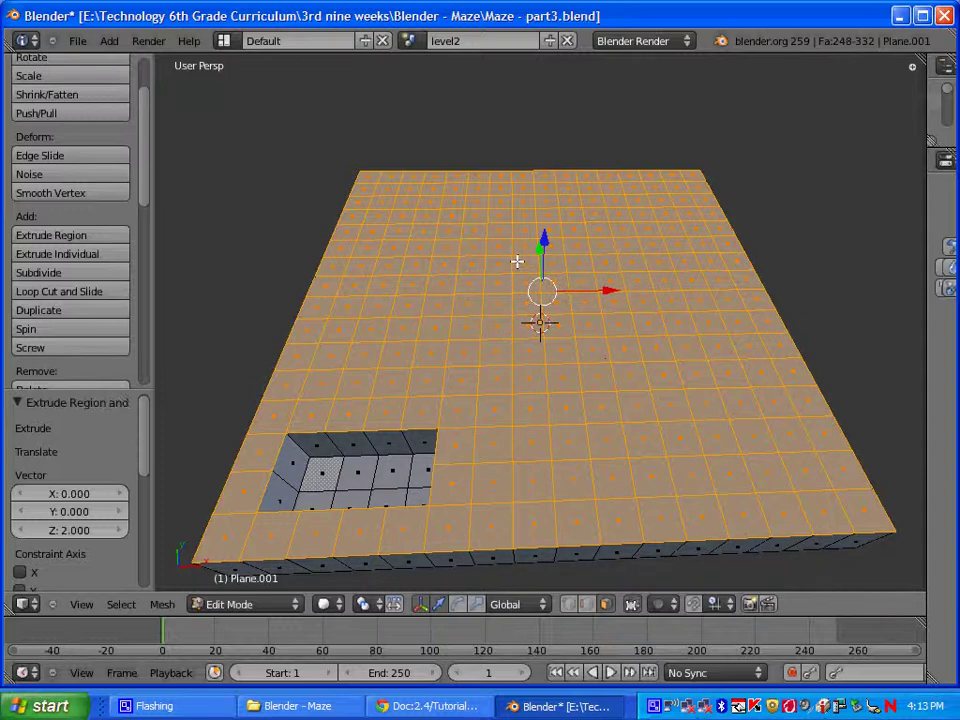
middle_click_drag(519, 456, 525, 254)
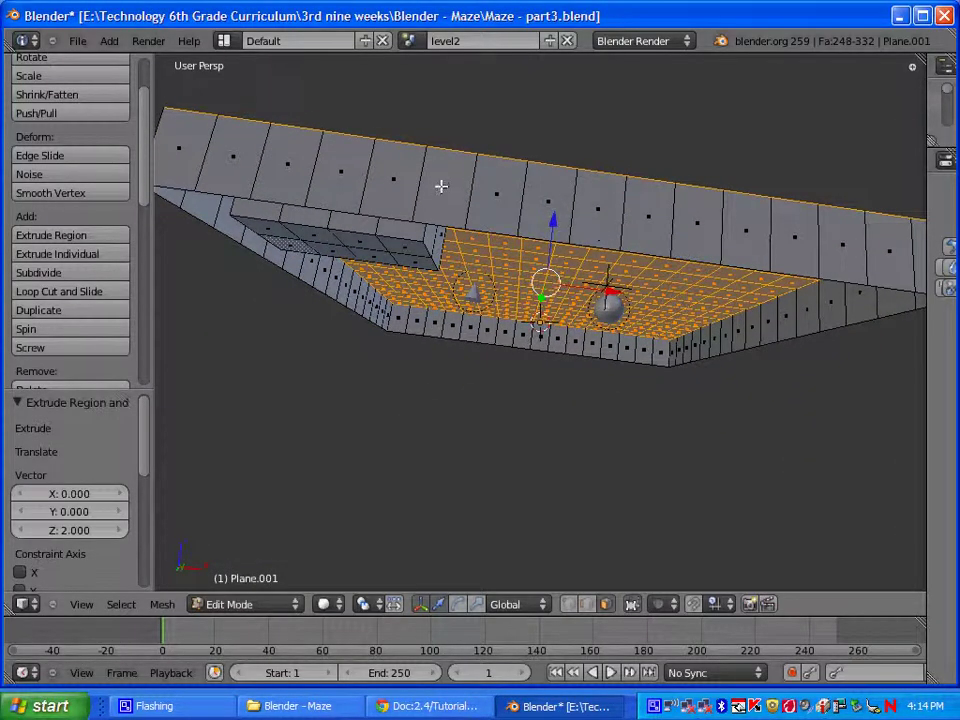
middle_click_drag(414, 164, 472, 248)
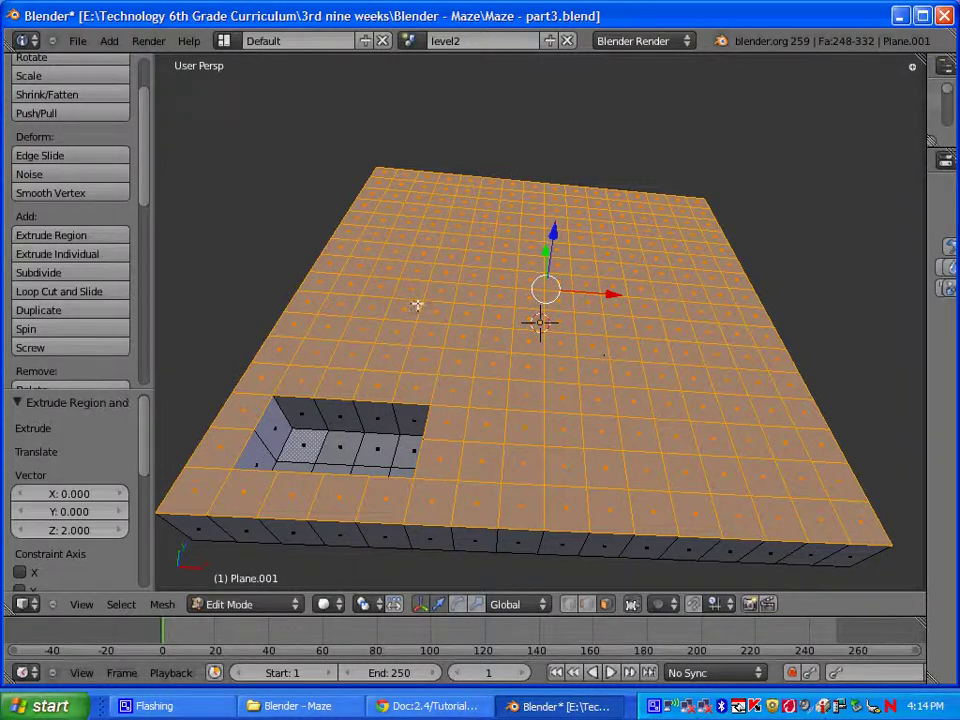
- Save part3.blend from the File menu
left_click(77, 42)
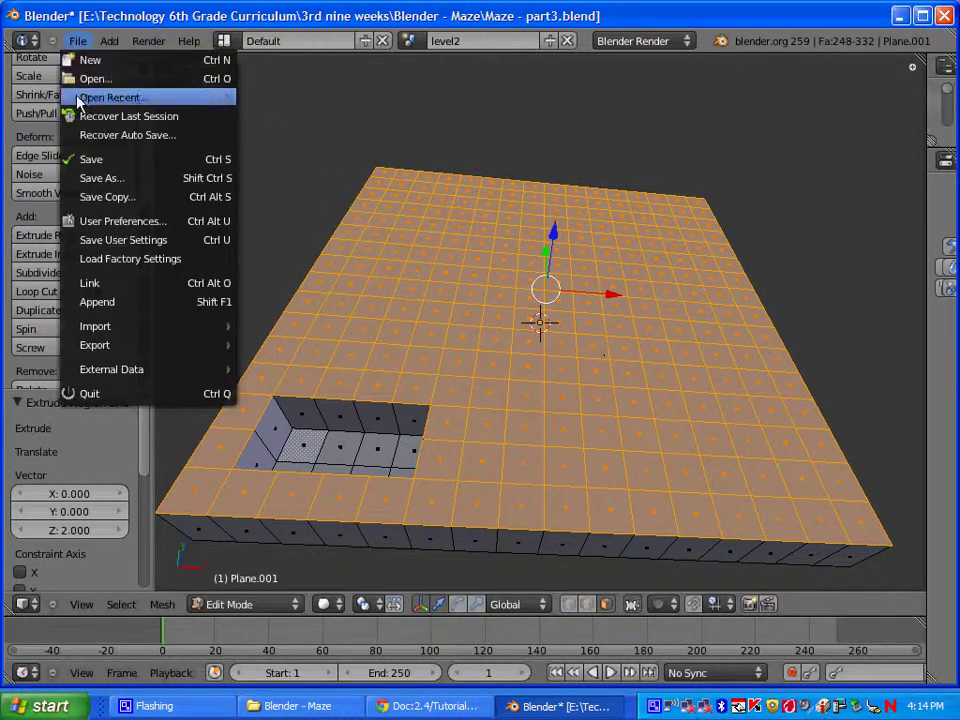
left_click(91, 160)
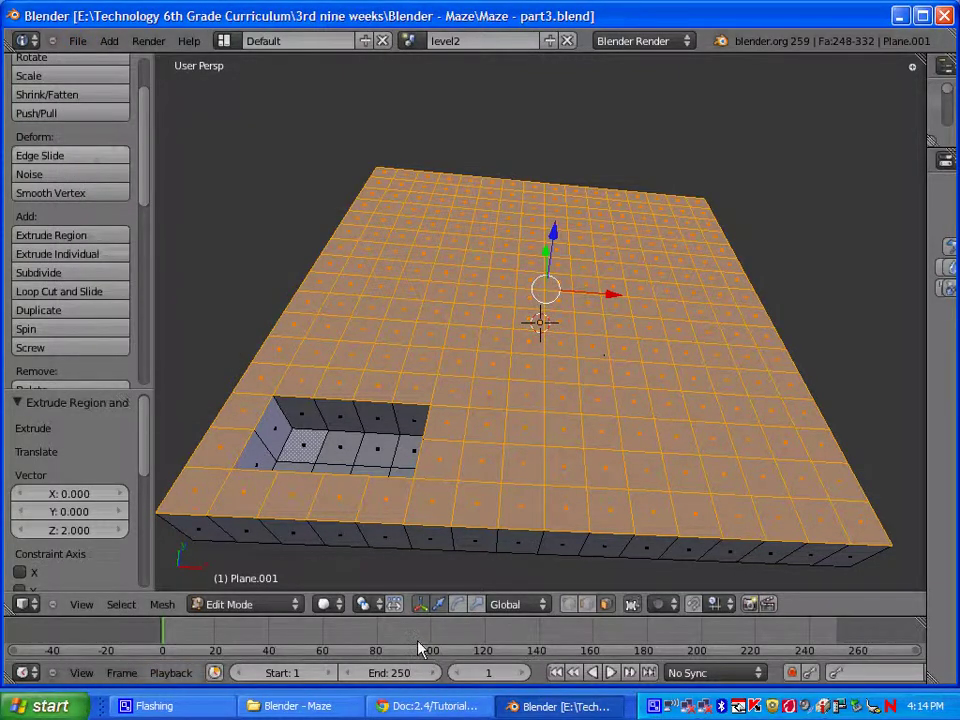